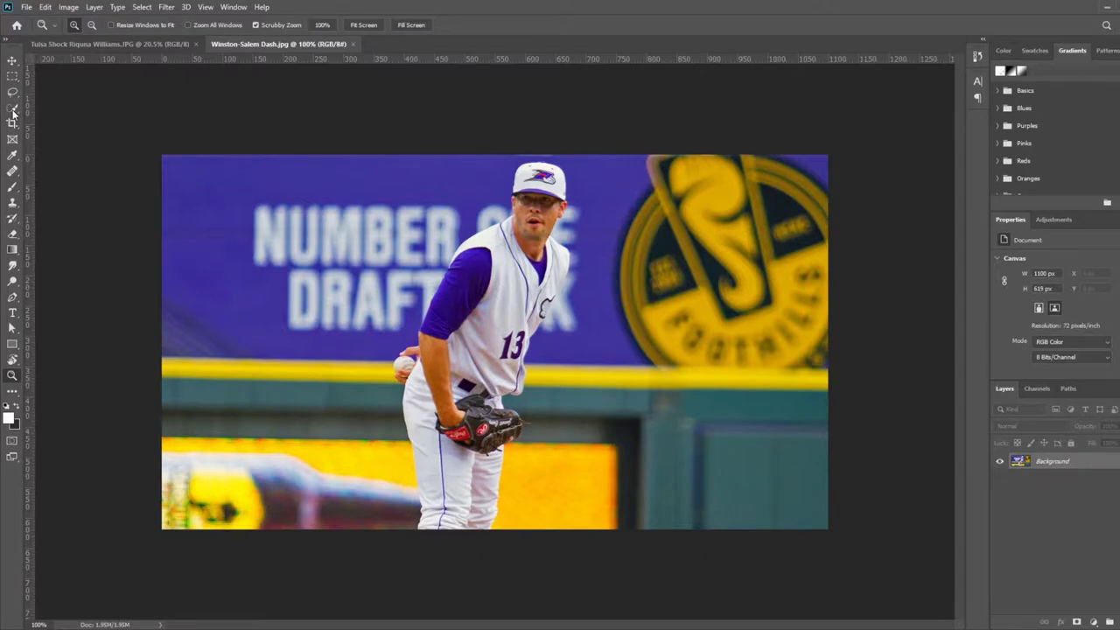
Step: Select the pitcher with the Quick Selection tool, using a brush enlarged to 15 px and covering him from the legs up to the chest
{"action": "left_click", "coordinate": [13, 110]}
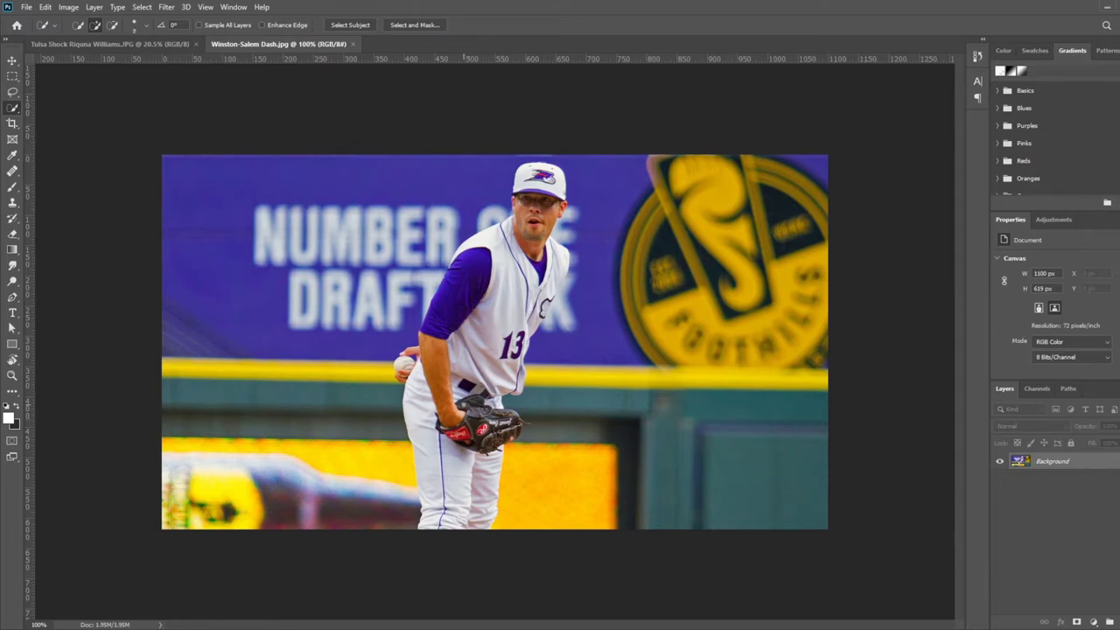
{"action": "key", "text": "]"}
{"action": "key", "text": "]"}
{"action": "key", "text": "]"}
{"action": "key", "text": "]"}
{"action": "key", "text": "]"}
{"action": "key", "text": "]"}
{"action": "key", "text": "]"}
{"action": "key", "text": "]"}
{"action": "key", "text": "]"}
{"action": "key", "text": "]"}
{"action": "key", "text": "]"}
{"action": "mouse_move", "coordinate": [465, 477]}
{"action": "left_mouse_down"}
{"action": "mouse_move", "coordinate": [460, 503]}
{"action": "mouse_move", "coordinate": [472, 350]}
{"action": "mouse_move", "coordinate": [523, 262]}
{"action": "left_mouse_up"}
Step: Add the baseball and the hand holding it behind the pitcher's back to the selection
{"action": "key", "text": "z"}
{"action": "left_click_drag", "start_coordinate": [409, 366], "coordinate": [445, 376]}
{"action": "key", "text": "w"}
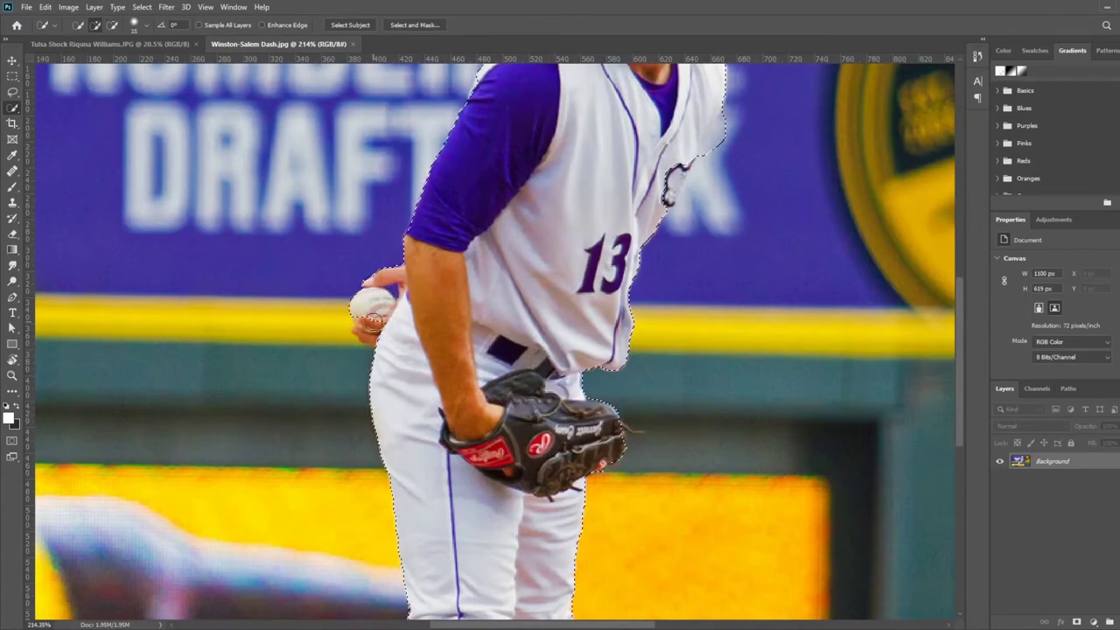
{"action": "scroll", "coordinate": [395, 382], "scroll_direction": "down", "scroll_amount": 5}
Step: Subtract the stray background area beside the jersey's chest, just above the chest logo, from the selection
{"action": "scroll", "coordinate": [396, 381], "scroll_direction": "up", "scroll_amount": 10}
{"action": "key", "text": "z"}
{"action": "left_click_drag", "start_coordinate": [600, 450], "coordinate": [622, 451]}
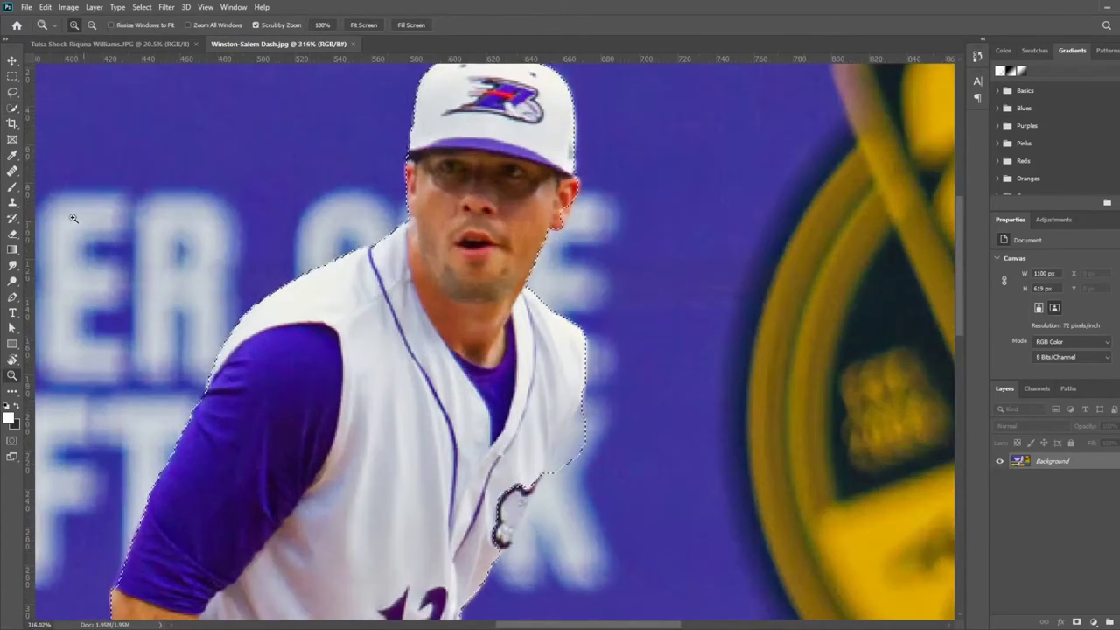
{"action": "left_click", "coordinate": [13, 108]}
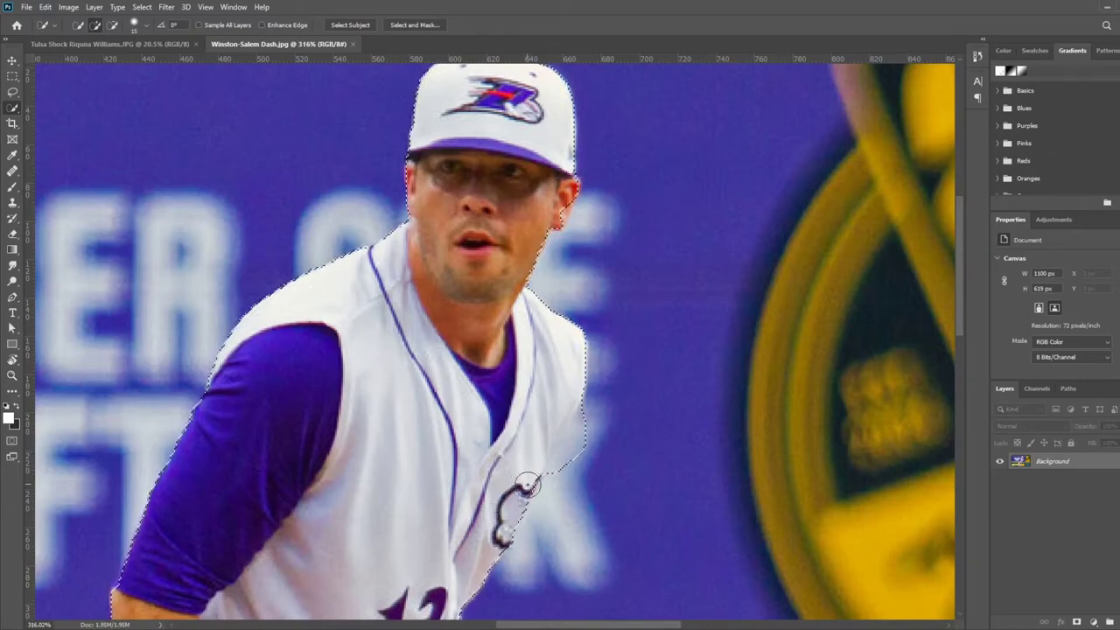
{"action": "key", "text": "alt"}
{"action": "left_click_drag", "start_coordinate": [574, 439], "coordinate": [566, 472]}
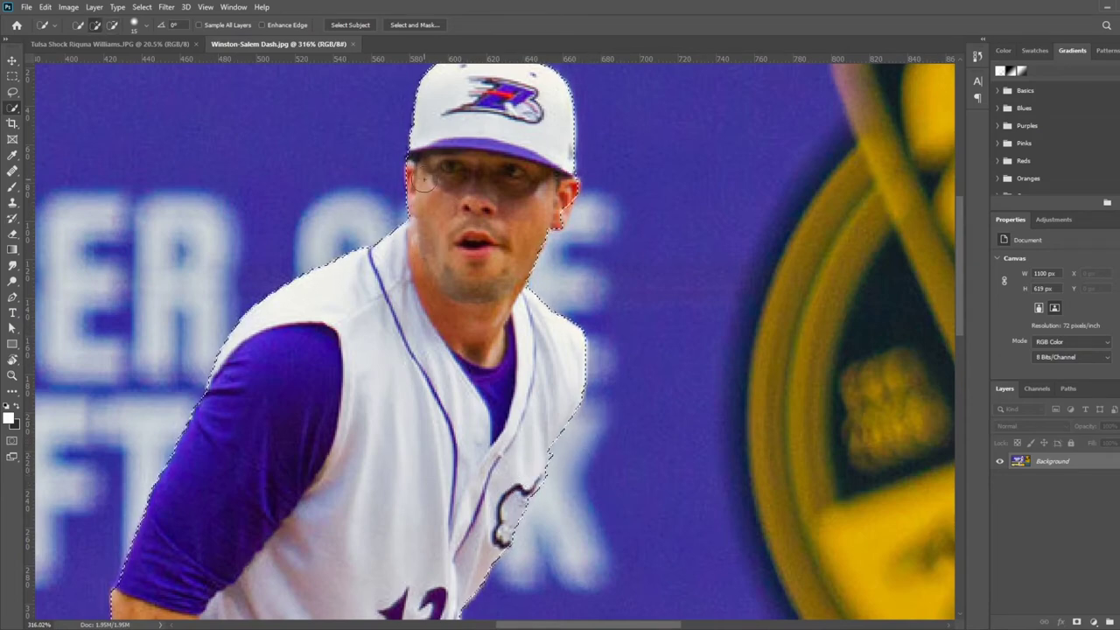
Step: Add a layer mask from the selection to hide the background around the pitcher
{"action": "scroll", "coordinate": [422, 179], "scroll_direction": "up", "scroll_amount": 2}
{"action": "key", "text": "z"}
{"action": "left_click_drag", "start_coordinate": [553, 346], "coordinate": [513, 370]}
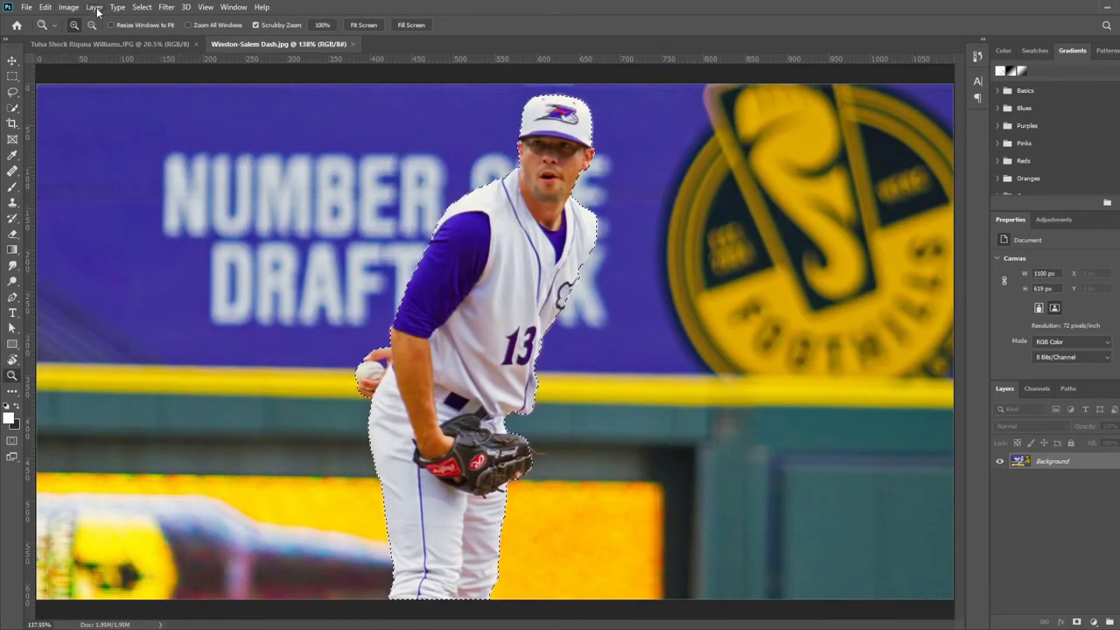
{"action": "left_click", "coordinate": [1078, 622]}
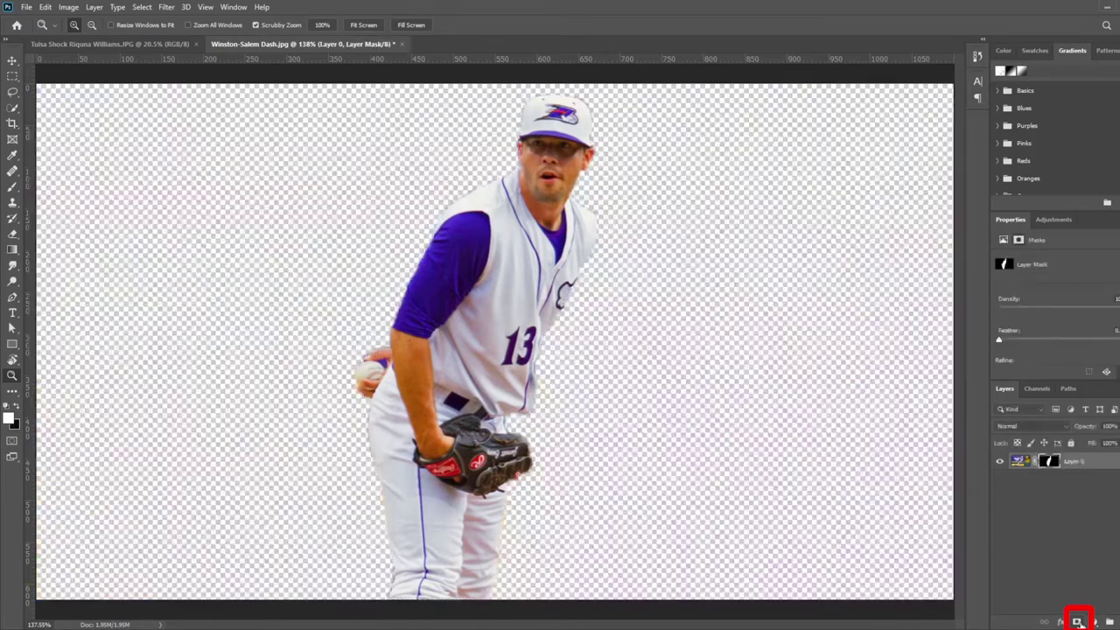
{"action": "key", "text": "v"}
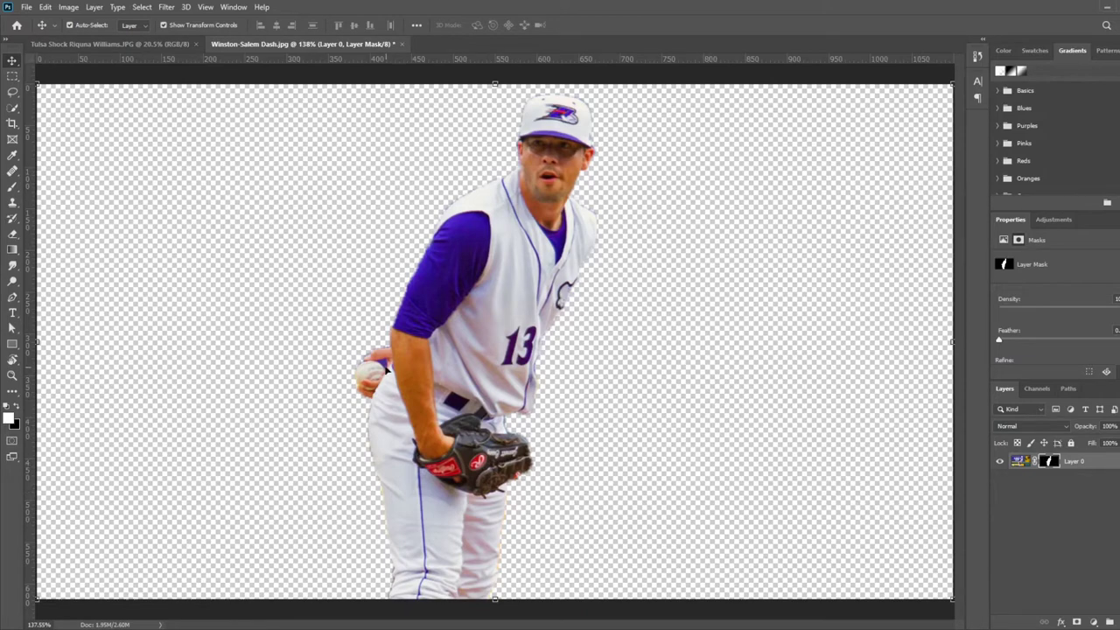
Step: Select the purple gap between the baseball and the pitcher's hand and clear it from the layer mask
{"action": "key", "text": "z"}
{"action": "left_click_drag", "start_coordinate": [368, 371], "coordinate": [425, 386]}
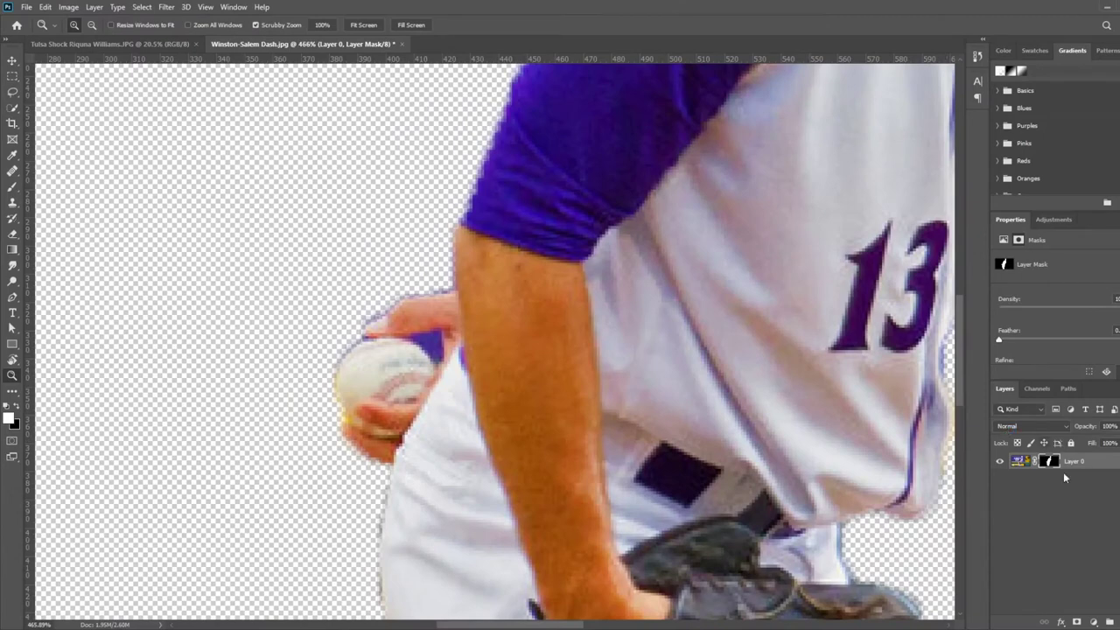
{"action": "left_click", "coordinate": [13, 107]}
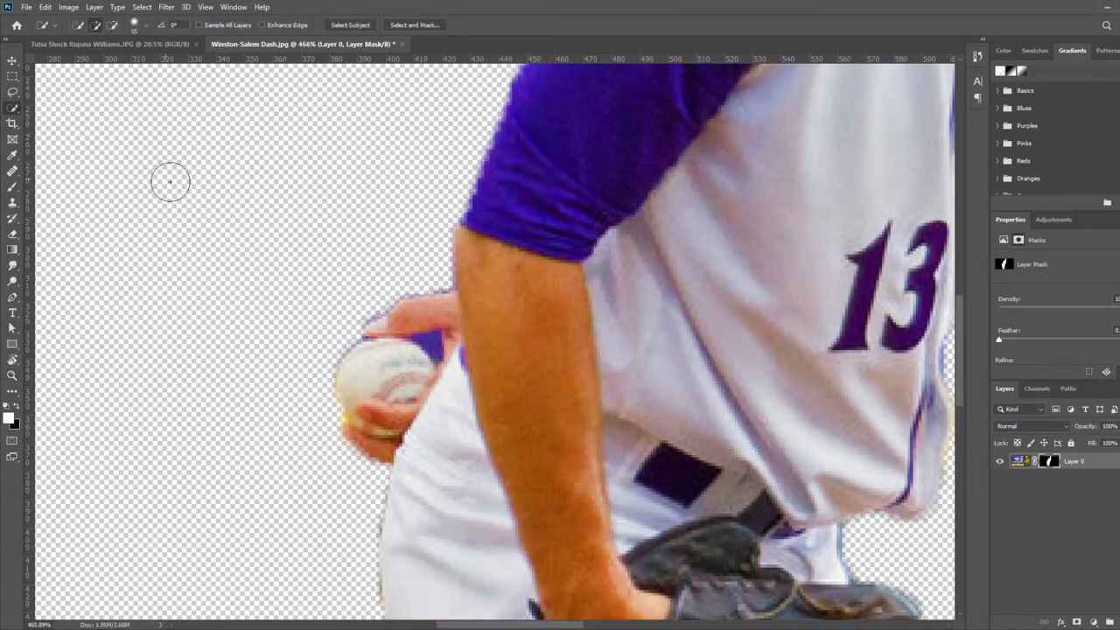
{"action": "left_click", "coordinate": [432, 348]}
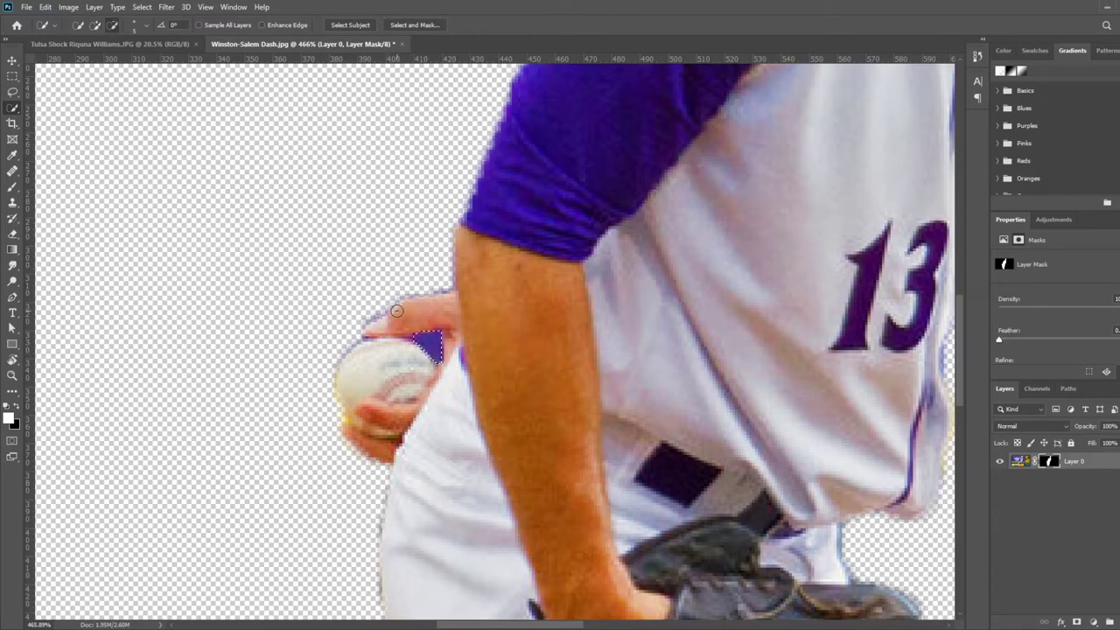
{"action": "key", "text": "Delete"}
Step: Create a new empty layer and place it beneath the masked pitcher layer
{"action": "key", "text": "z"}
{"action": "left_click_drag", "start_coordinate": [479, 320], "coordinate": [407, 317]}
{"action": "key", "text": "ctrl+0"}
{"action": "key", "text": "ctrl+shift+alt+n"}
{"action": "left_click_drag", "start_coordinate": [1065, 462], "coordinate": [1060, 482]}
Step: Fill the new bottom layer with solid red as a contrasting backdrop for checking the cut-out's edges
{"action": "key", "text": "i"}
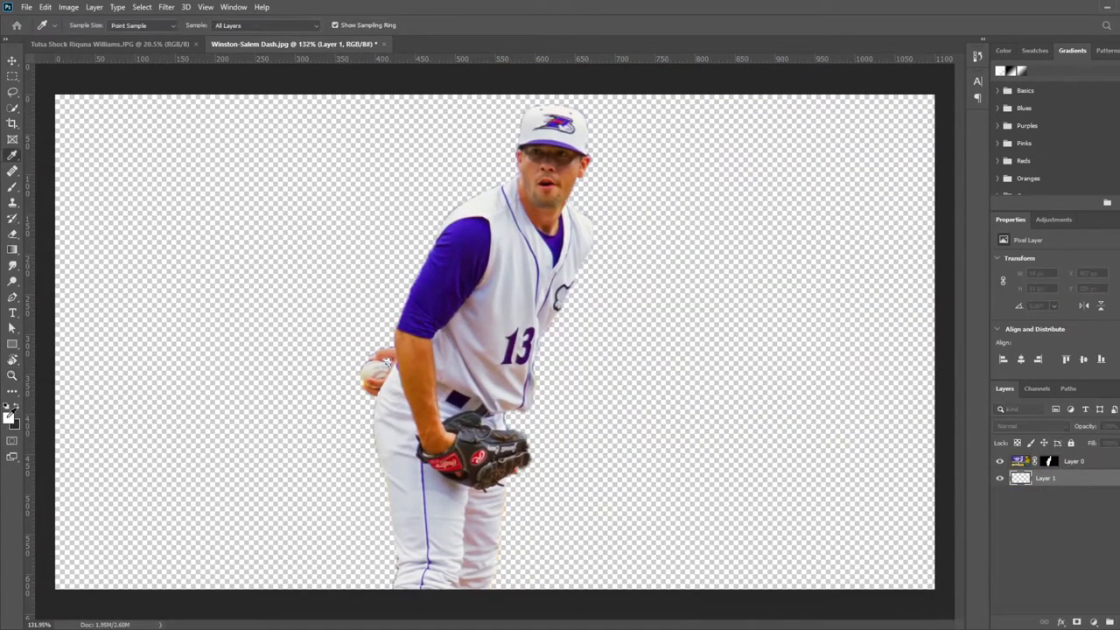
{"action": "left_click", "coordinate": [386, 362]}
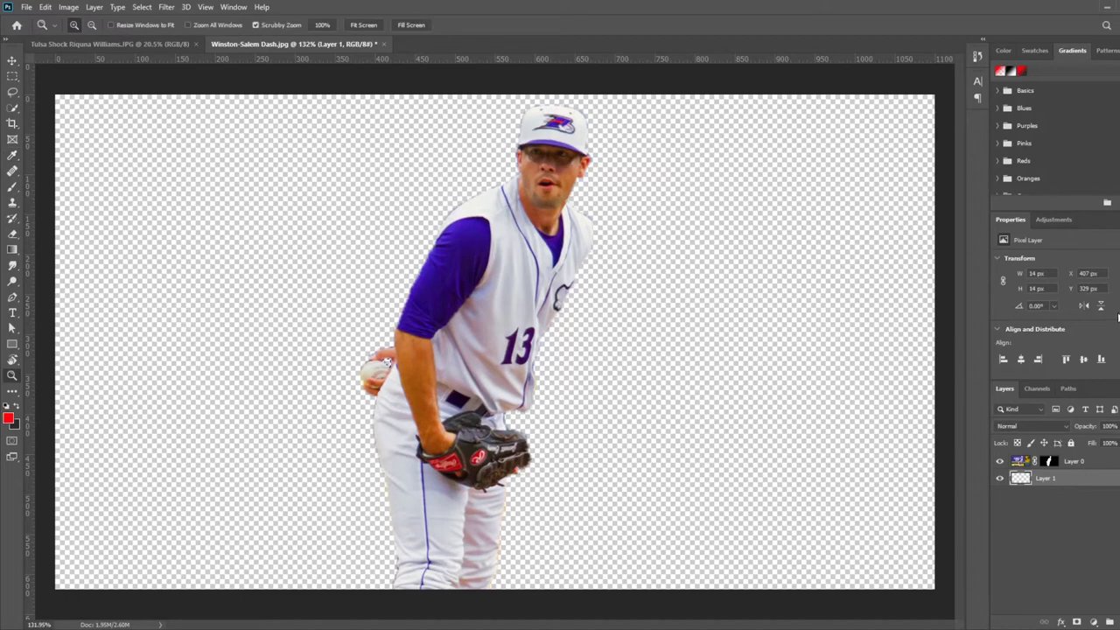
{"action": "key", "text": "alt+BackSpace"}
{"action": "key", "text": "v"}
{"action": "key", "text": "z"}
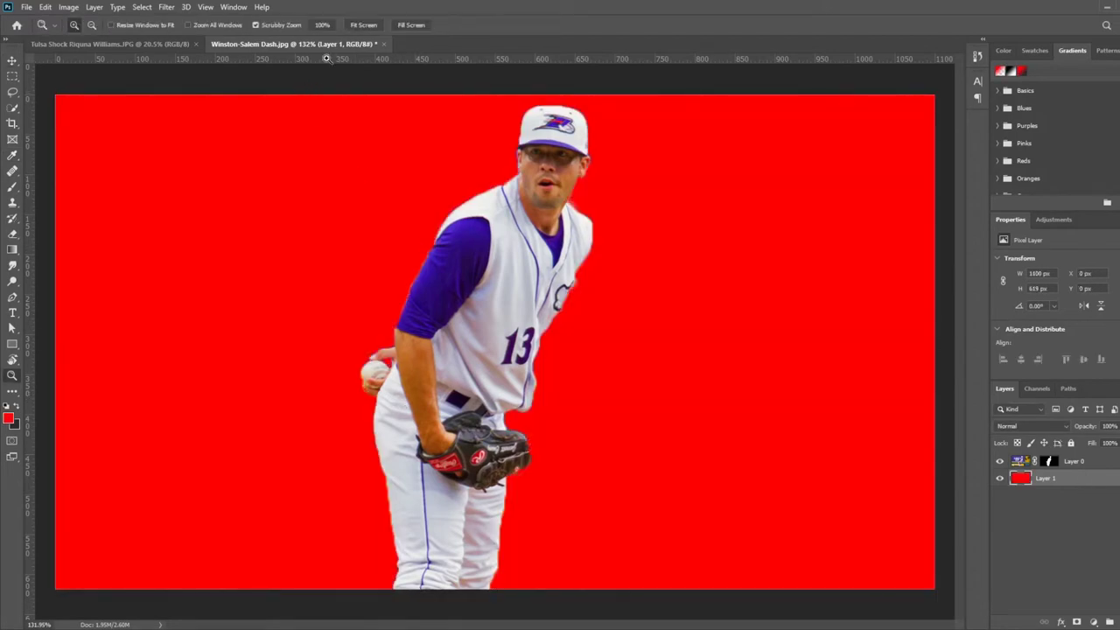
{"action": "left_click", "coordinate": [320, 26]}
{"action": "key", "text": "v"}
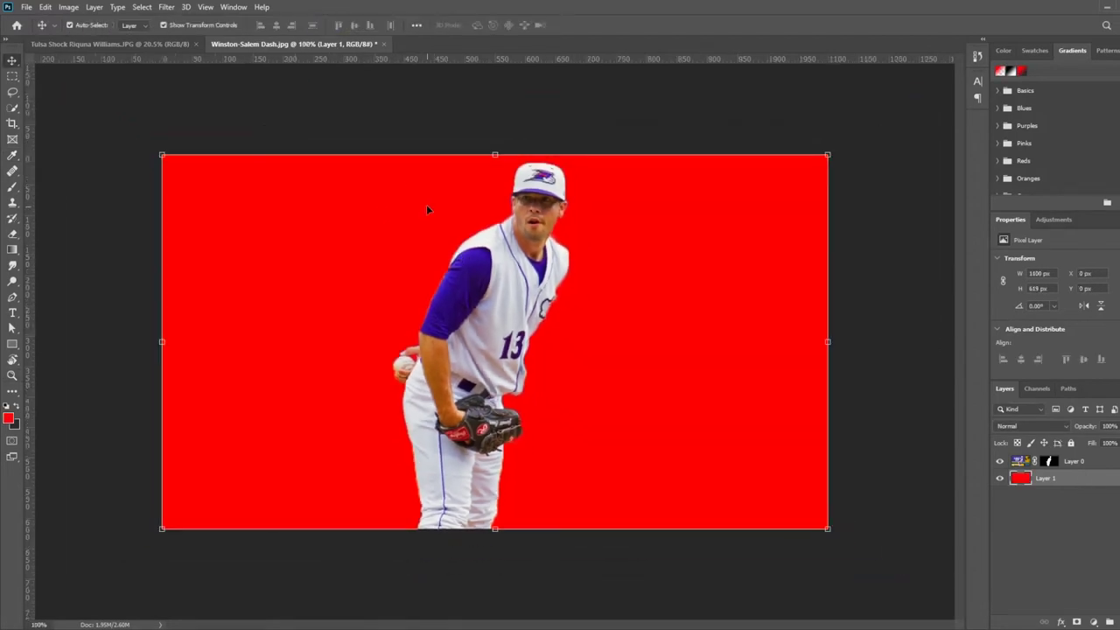
{"action": "left_click", "coordinate": [437, 114]}
Step: Paint black with a small brush on the pitcher's layer mask to clean the fringes around the cap, ears and face
{"action": "key", "text": "z"}
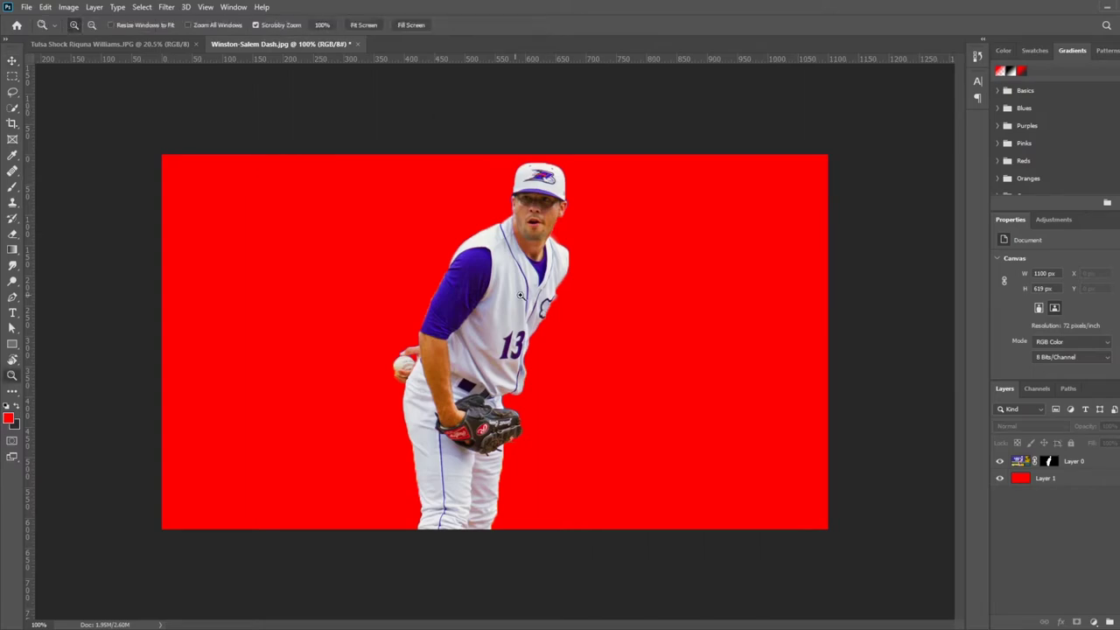
{"action": "left_click_drag", "start_coordinate": [528, 190], "coordinate": [577, 229]}
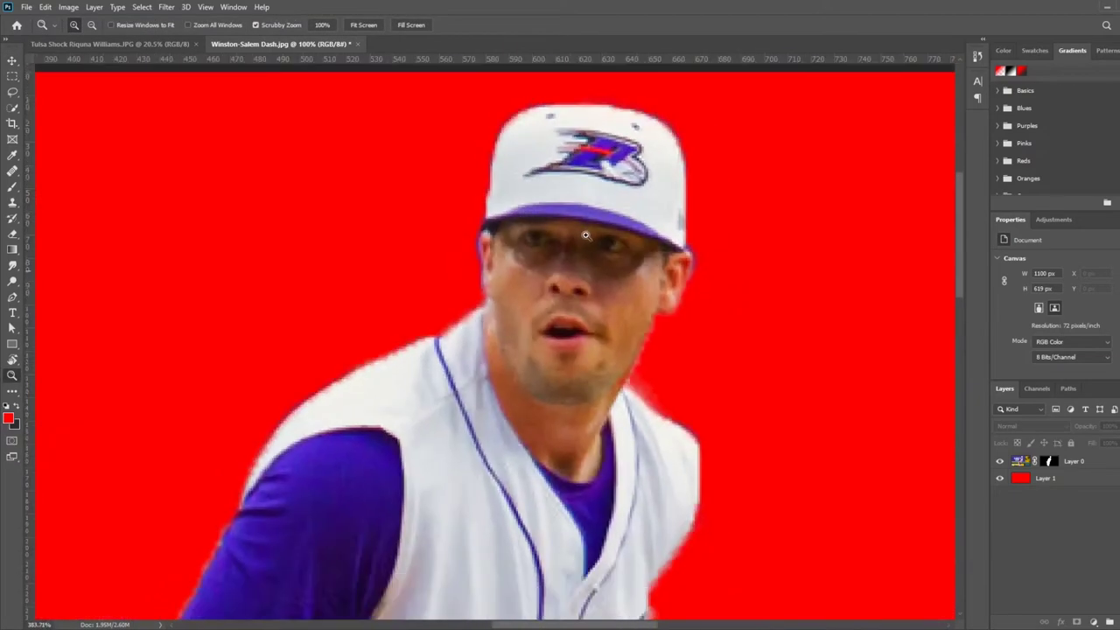
{"action": "key", "text": "v"}
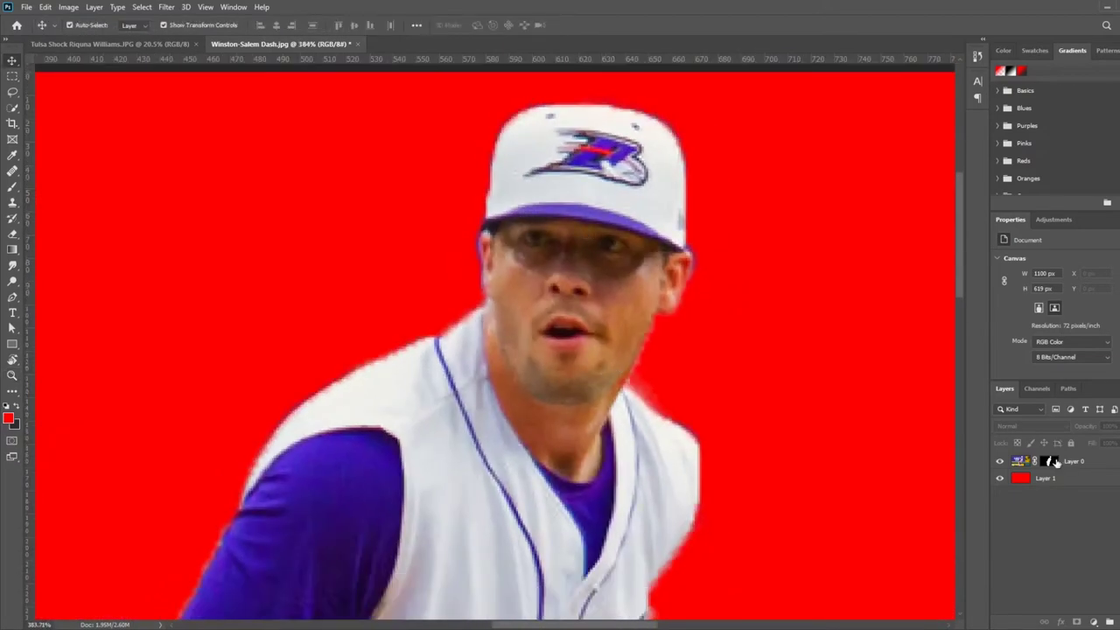
{"action": "left_click", "coordinate": [1053, 462]}
{"action": "scroll", "coordinate": [761, 279], "scroll_direction": "up", "scroll_amount": 1}
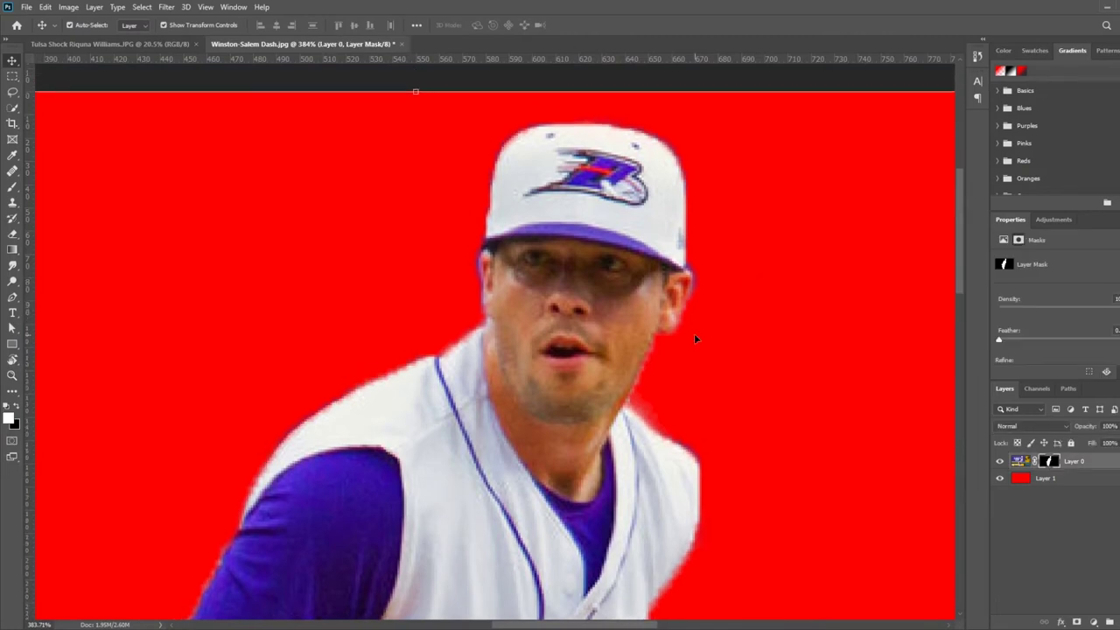
{"action": "key", "text": "b"}
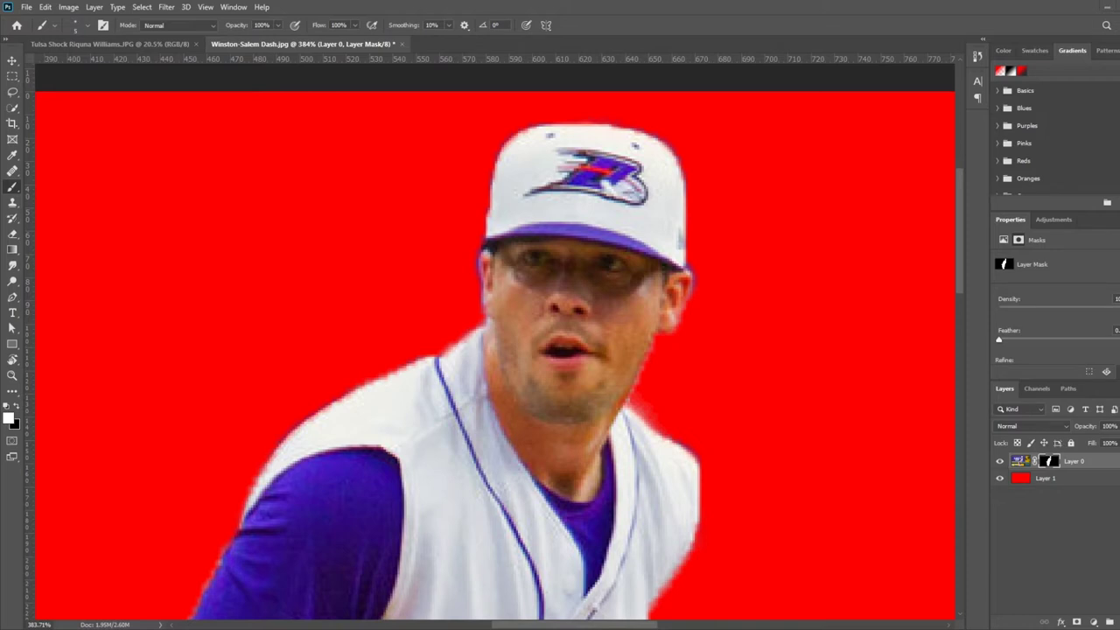
{"action": "left_click_drag", "start_coordinate": [474, 254], "coordinate": [483, 366]}
{"action": "key", "text": "x"}
{"action": "key", "text": "bracketleft"}
{"action": "key", "text": "bracketleft"}
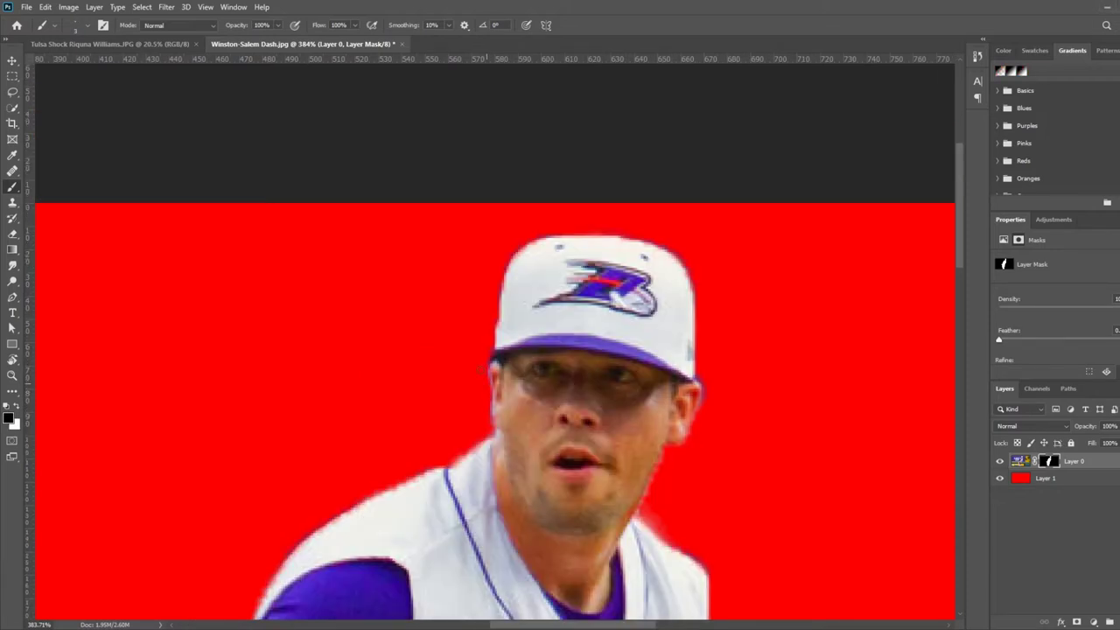
{"action": "left_click_drag", "start_coordinate": [484, 322], "coordinate": [427, 338]}
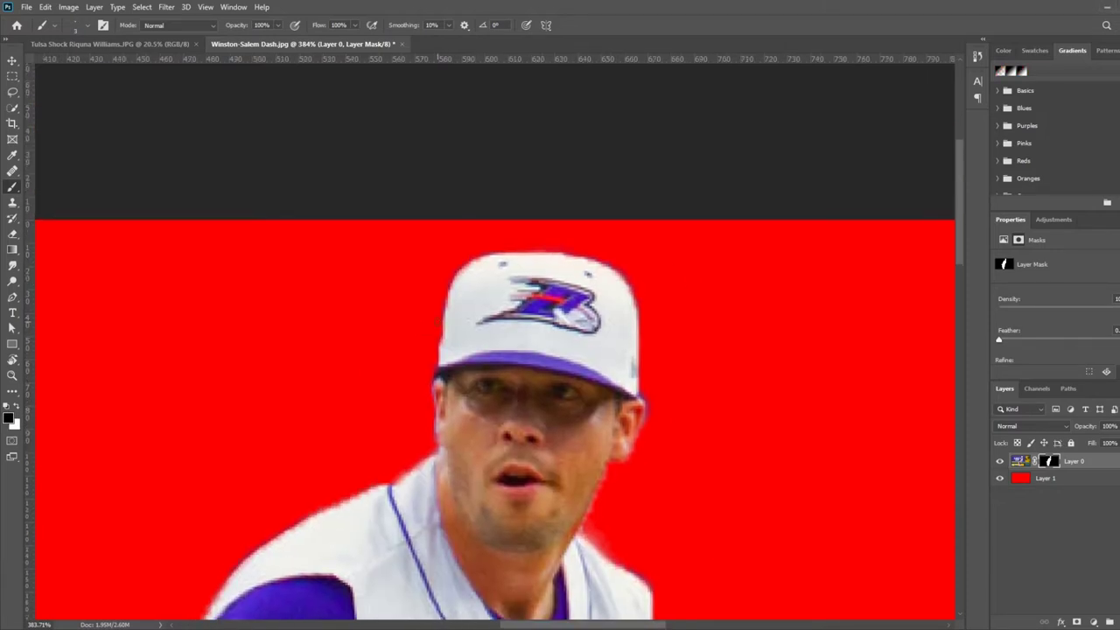
Step: Refine the layer mask's edge down the shoulder and front of the jersey toward the glove
{"action": "scroll", "coordinate": [645, 253], "scroll_direction": "down", "scroll_amount": 11}
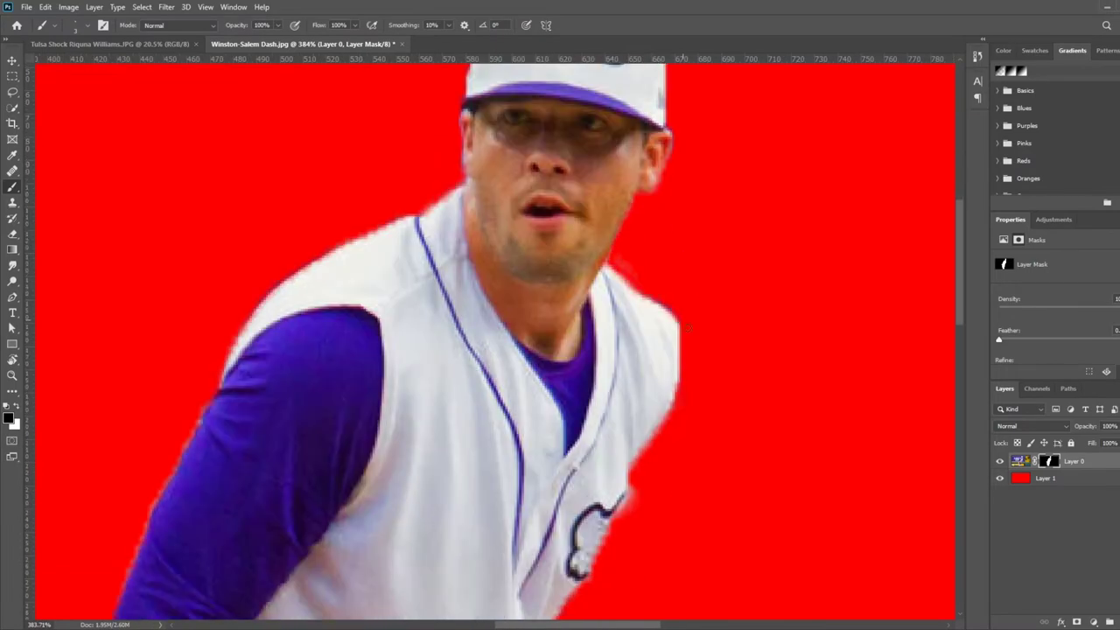
{"action": "scroll", "coordinate": [626, 263], "scroll_direction": "down", "scroll_amount": 6}
{"action": "scroll", "coordinate": [639, 367], "scroll_direction": "down", "scroll_amount": 7}
{"action": "scroll", "coordinate": [639, 367], "scroll_direction": "left", "scroll_amount": 4}
{"action": "key", "text": "x"}
{"action": "scroll", "coordinate": [665, 342], "scroll_direction": "down", "scroll_amount": 20}
{"action": "scroll", "coordinate": [665, 342], "scroll_direction": "left", "scroll_amount": 8}
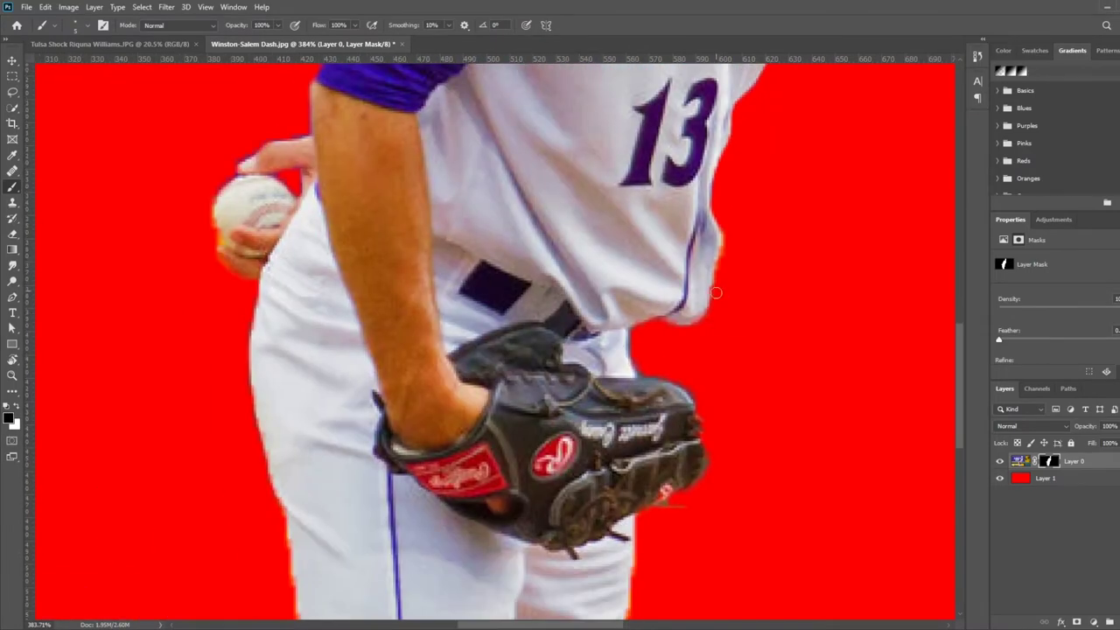
Step: Clean the leftover yellow and purple fringes around the baseball and hand on the layer mask
{"action": "scroll", "coordinate": [689, 175], "scroll_direction": "left", "scroll_amount": 9}
{"action": "scroll", "coordinate": [522, 372], "scroll_direction": "up", "scroll_amount": 14}
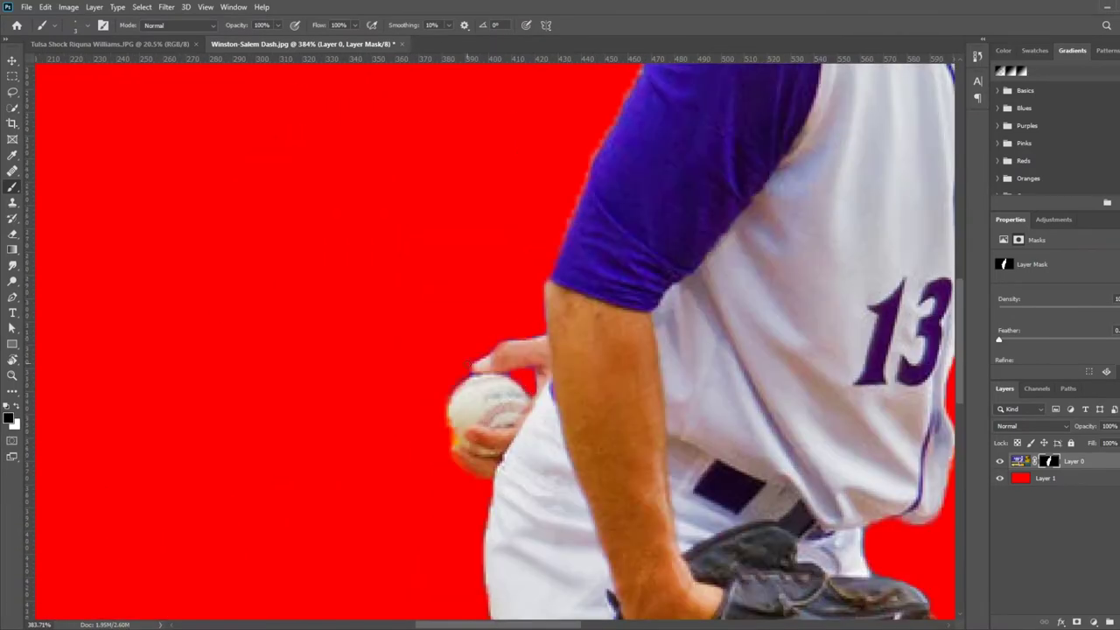
{"action": "scroll", "coordinate": [452, 386], "scroll_direction": "up", "scroll_amount": 6}
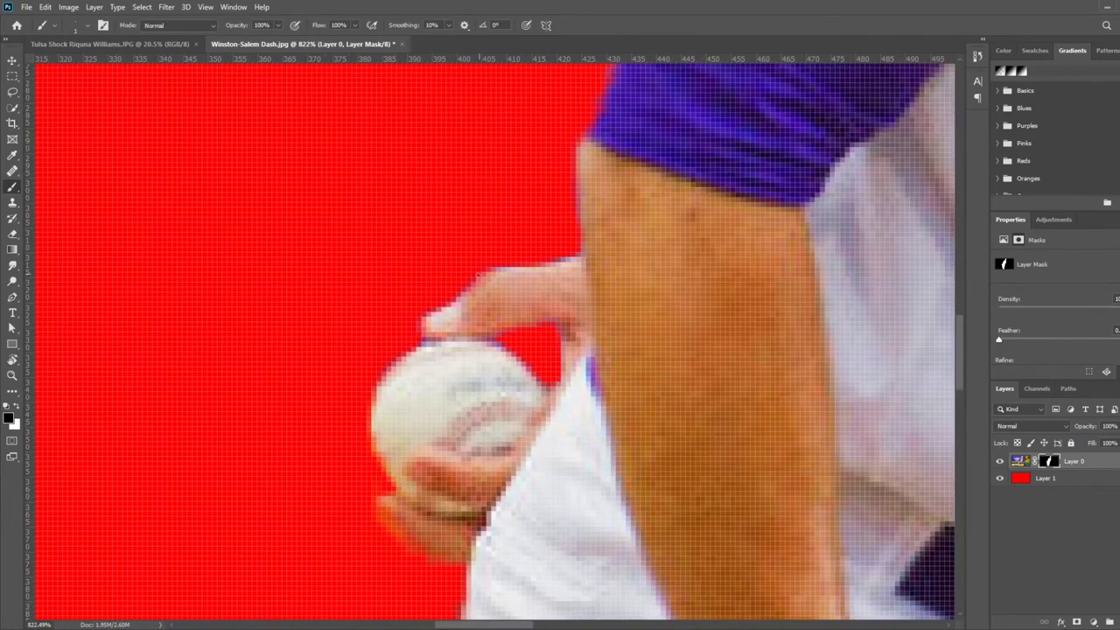
{"action": "scroll", "coordinate": [512, 262], "scroll_direction": "down", "scroll_amount": 10}
Step: Duplicate the masked pitcher layer and delete the layer mask from the lower original
{"action": "key", "text": "v"}
{"action": "key", "text": "ctrl+j"}
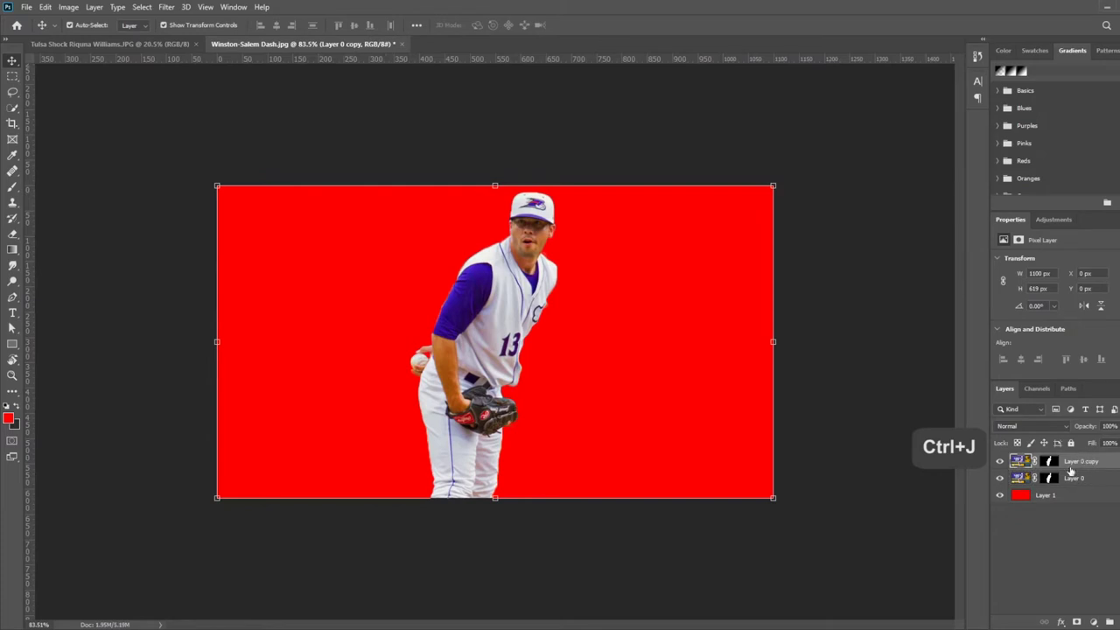
{"action": "left_click", "coordinate": [1049, 478]}
{"action": "key", "text": "Delete"}
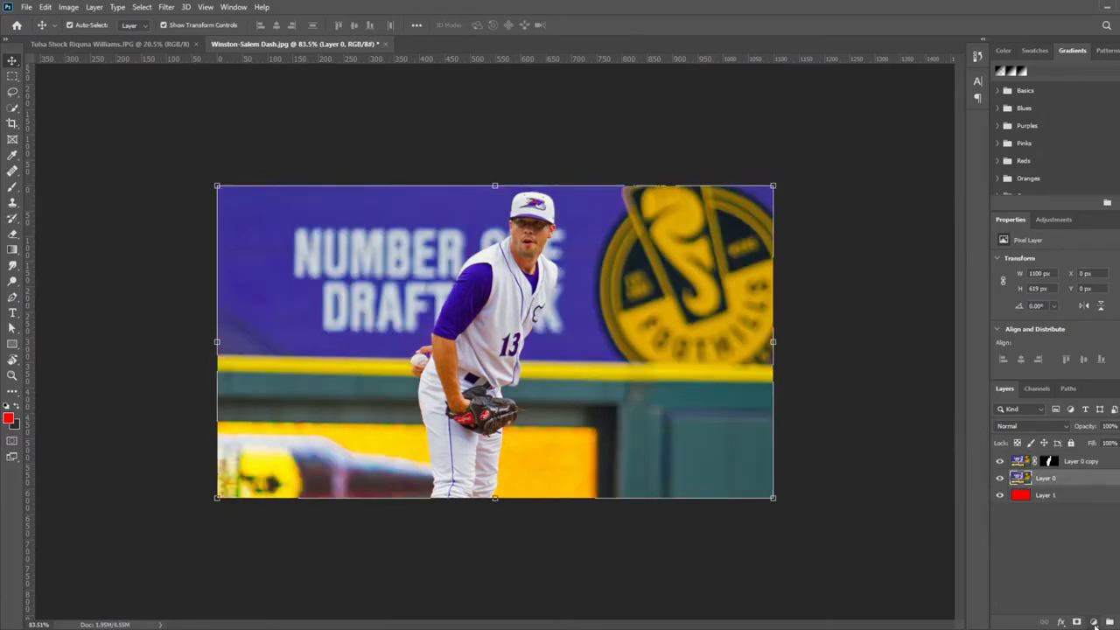
Step: Add a Black & White adjustment layer directly above the unmasked photo and hide the red layer
{"action": "left_click", "coordinate": [1094, 623]}
{"action": "left_click", "coordinate": [1089, 536]}
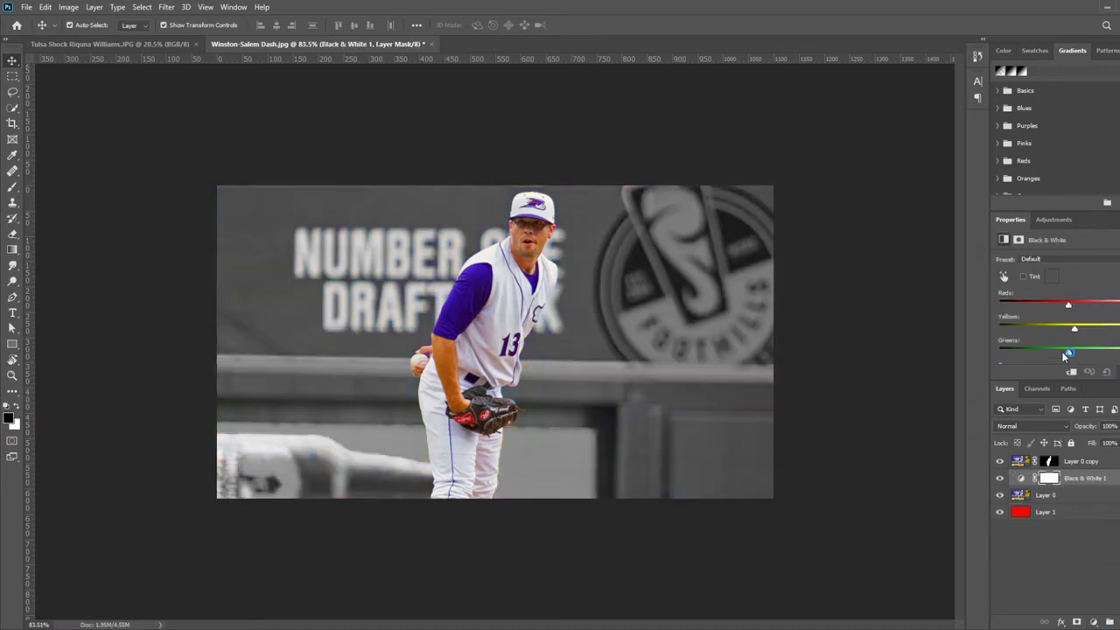
{"action": "left_click", "coordinate": [1001, 512]}
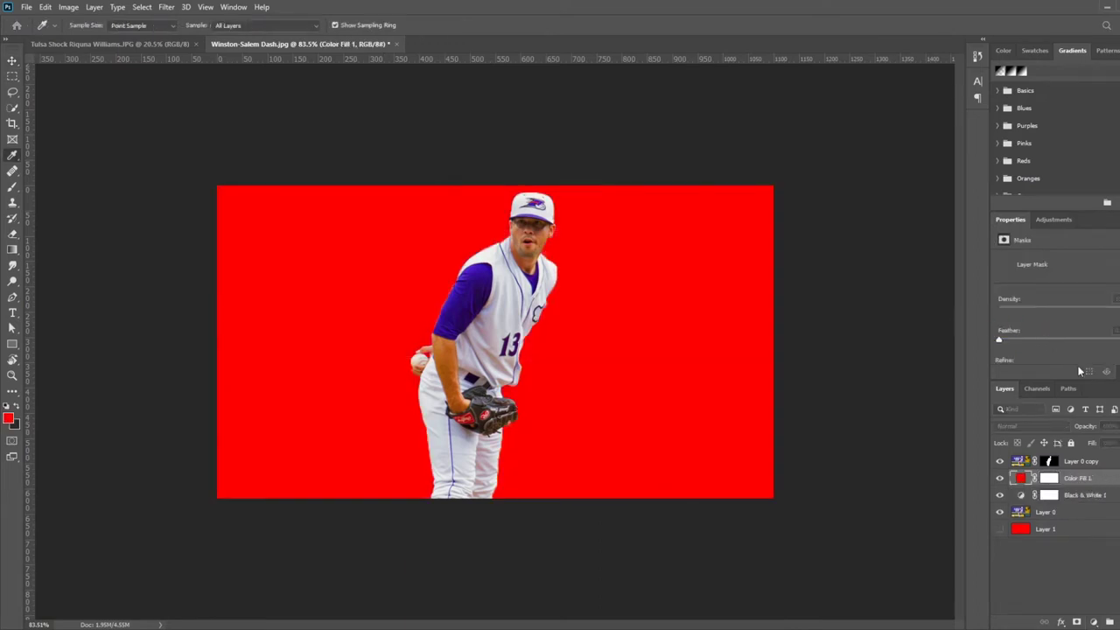
Step: Set the color of a solid fill layer below the cut-out to the purple sampled from the pitcher's sleeve
{"action": "left_click", "coordinate": [488, 271]}
{"action": "key", "text": "Return"}
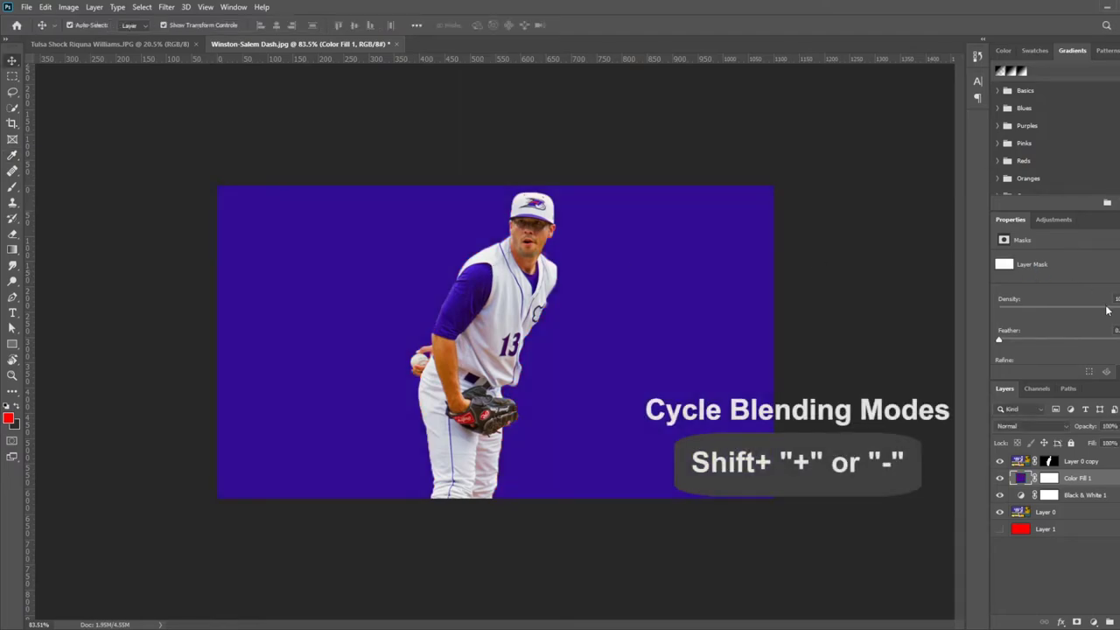
Step: Change the purple fill layer's blending mode, trying Soft Light and cycling onward until the grayscale background has a rich purple tint
{"action": "left_click", "coordinate": [1050, 430]}
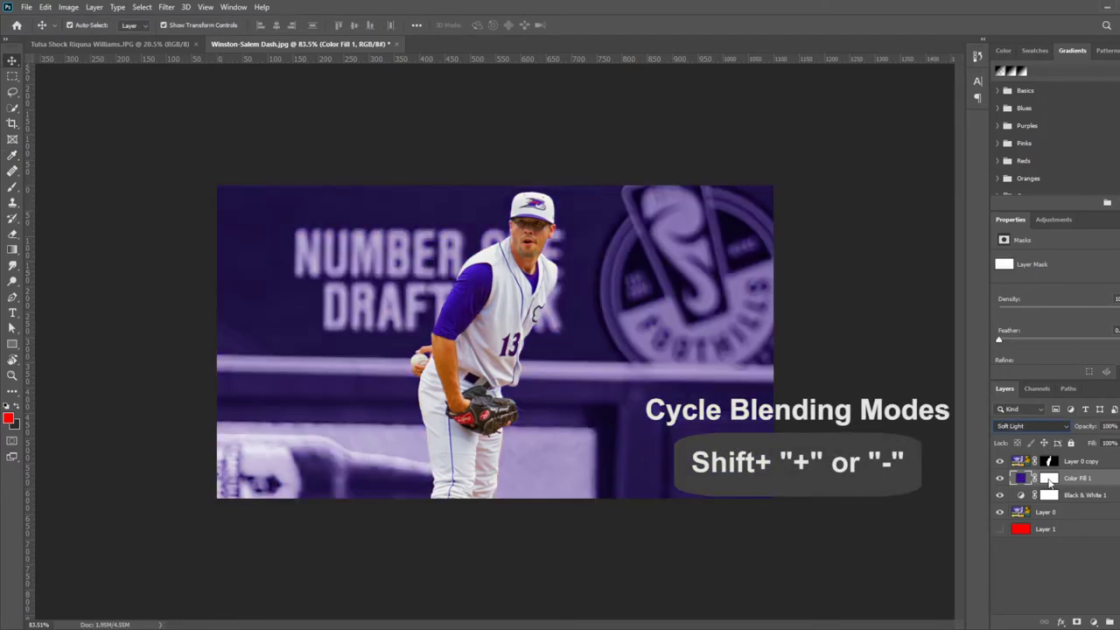
{"action": "left_click", "coordinate": [1035, 491]}
{"action": "left_click", "coordinate": [876, 433]}
{"action": "left_click", "coordinate": [1100, 480]}
{"action": "key", "text": "shift+plus"}
{"action": "key", "text": "shift+plus"}
{"action": "left_click", "coordinate": [842, 333]}
{"action": "left_click", "coordinate": [755, 336]}
{"action": "left_click", "coordinate": [808, 426]}
Step: Add a Stroke layer style to the masked pitcher layer, using red sampled from the logo on his cap
{"action": "left_click", "coordinate": [536, 318]}
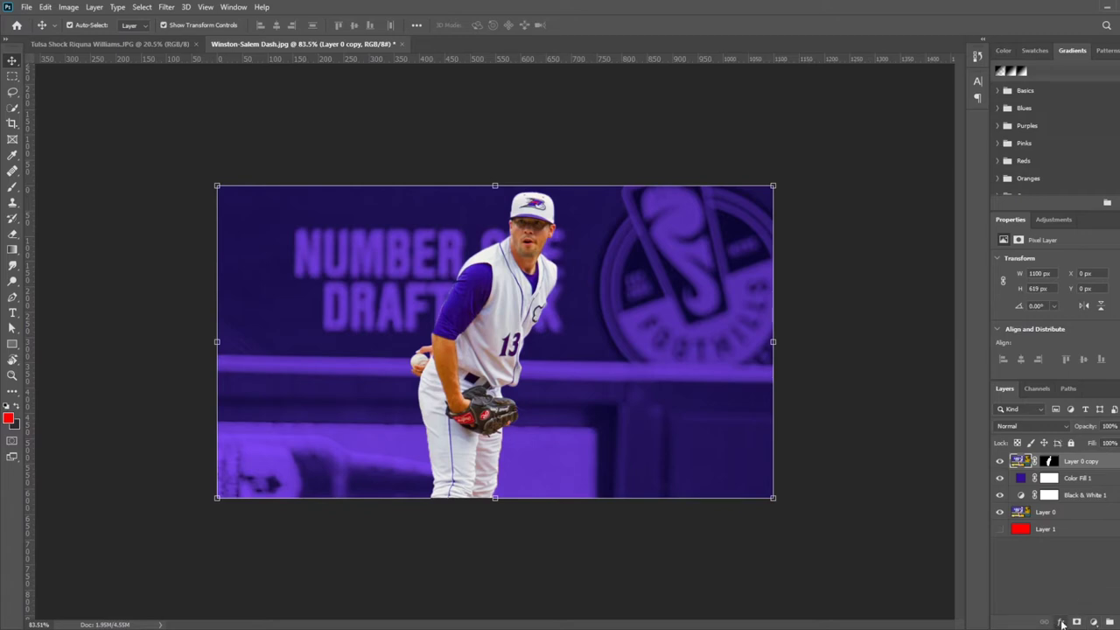
{"action": "left_click", "coordinate": [1085, 534]}
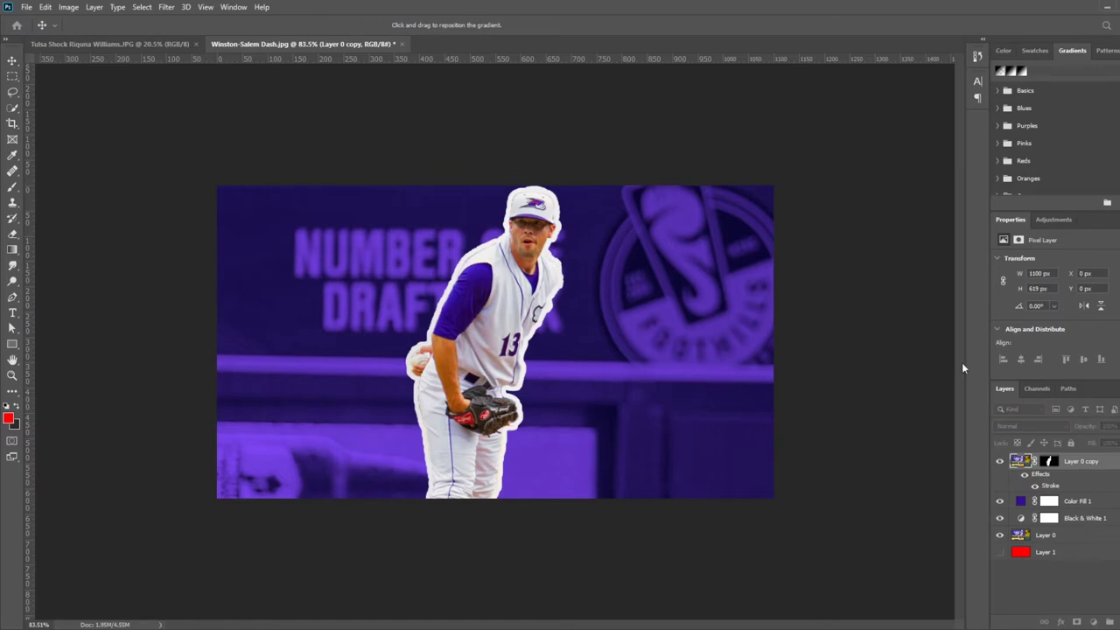
{"action": "left_click", "coordinate": [1008, 467]}
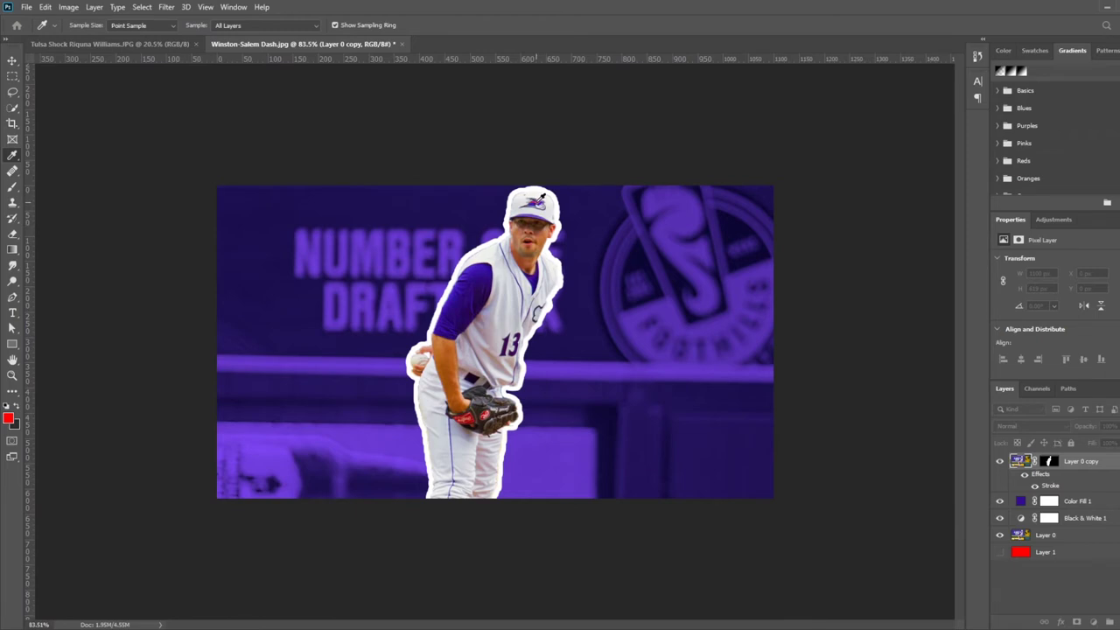
{"action": "left_click", "coordinate": [535, 203]}
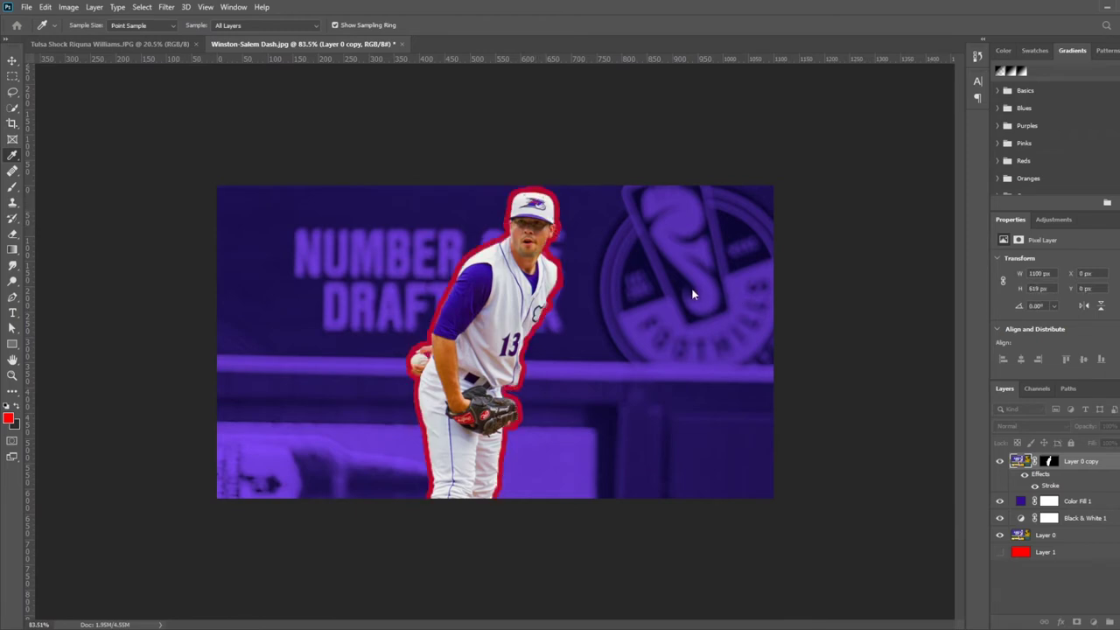
{"action": "key", "text": "v"}
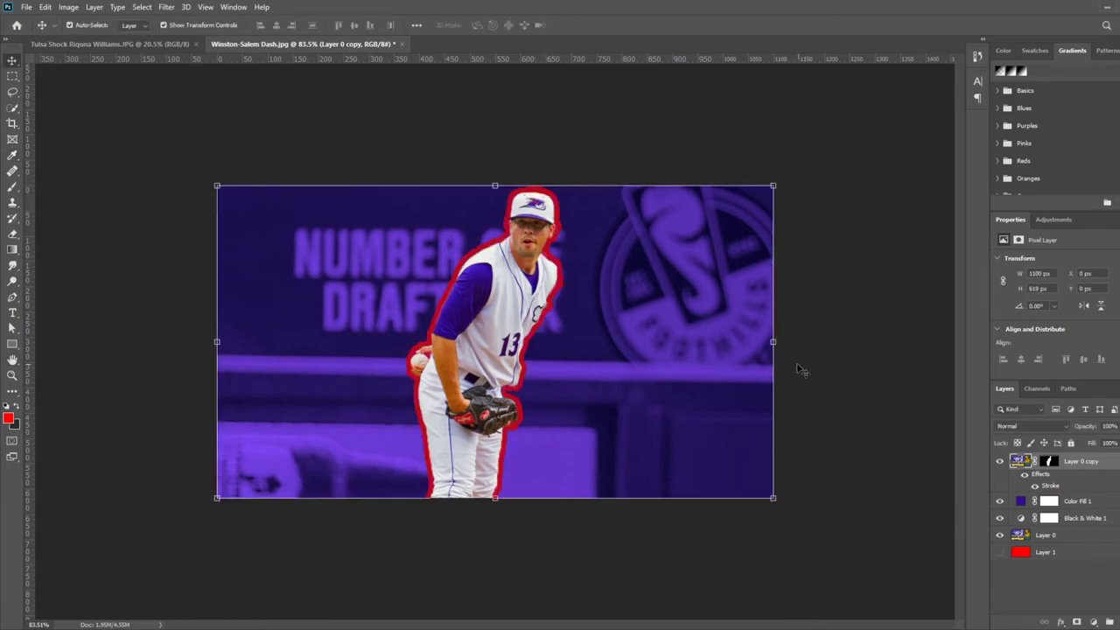
Step: Examine the red stroke's edge up close along the pitcher's legs, glove, jersey and cap
{"action": "key", "text": "z"}
{"action": "left_click_drag", "start_coordinate": [524, 471], "coordinate": [524, 471]}
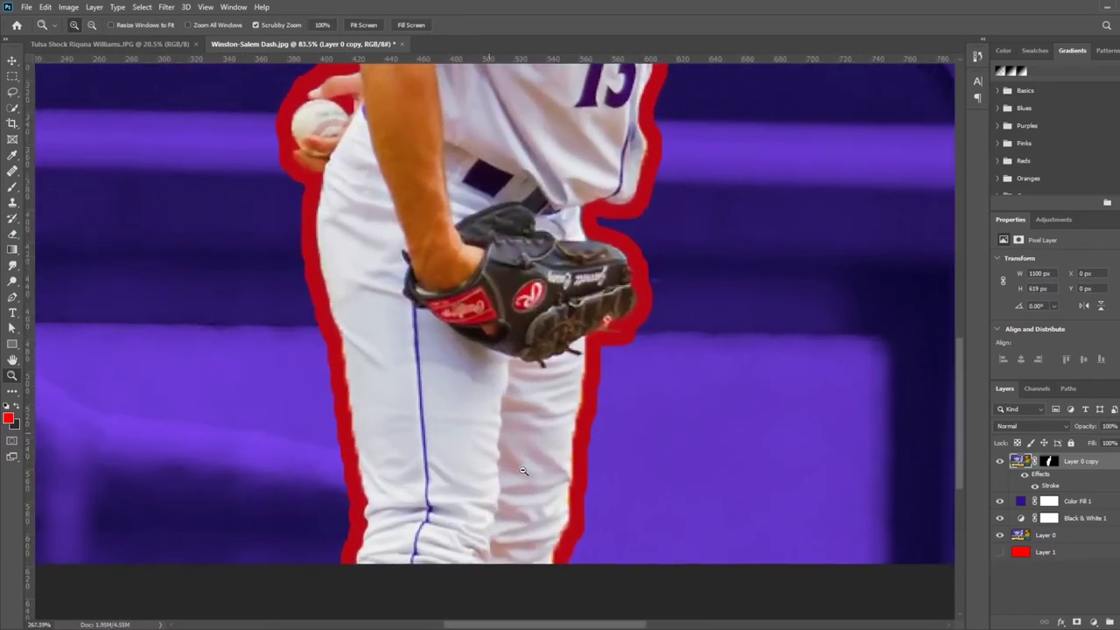
{"action": "left_click_drag", "start_coordinate": [519, 341], "coordinate": [632, 280]}
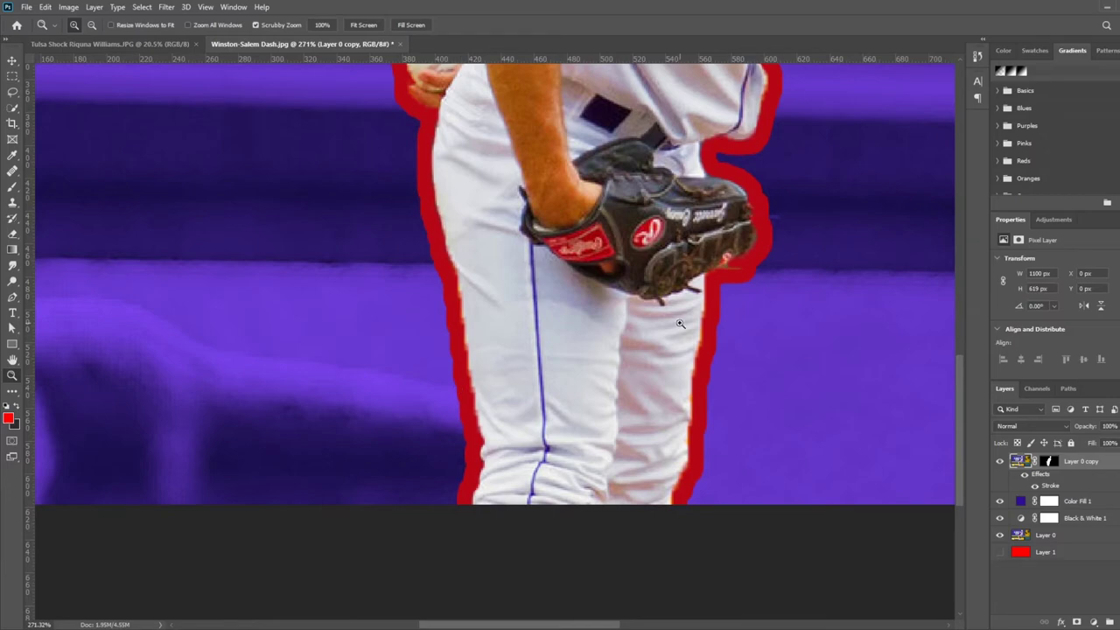
{"action": "left_click_drag", "start_coordinate": [690, 210], "coordinate": [626, 404]}
{"action": "left_click_drag", "start_coordinate": [633, 240], "coordinate": [511, 478]}
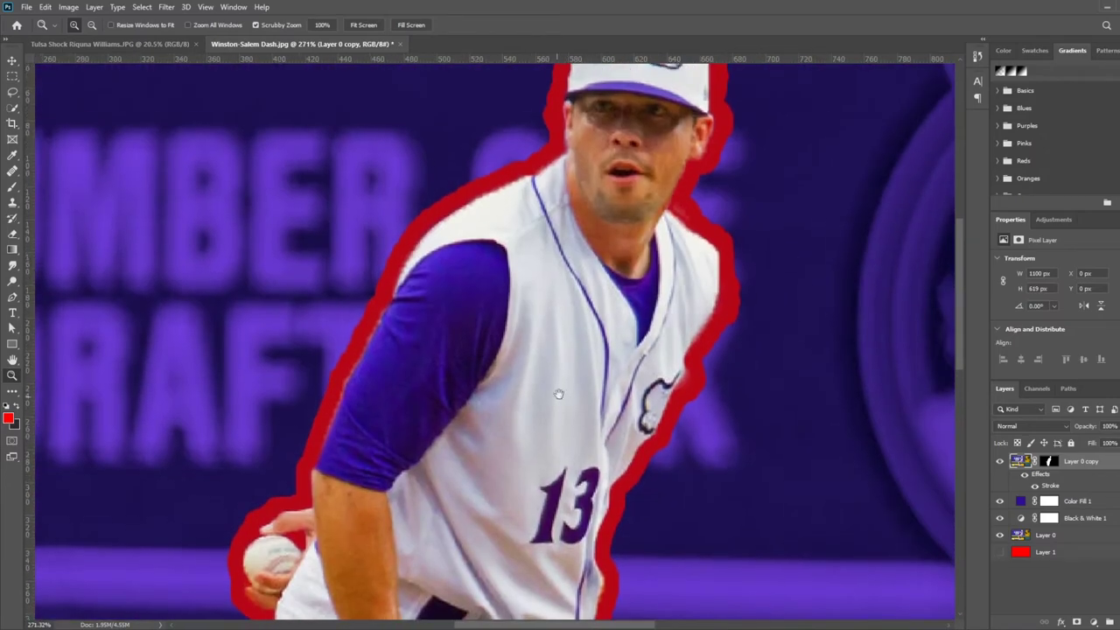
{"action": "left_click_drag", "start_coordinate": [558, 394], "coordinate": [498, 478]}
{"action": "left_click_drag", "start_coordinate": [591, 293], "coordinate": [580, 425]}
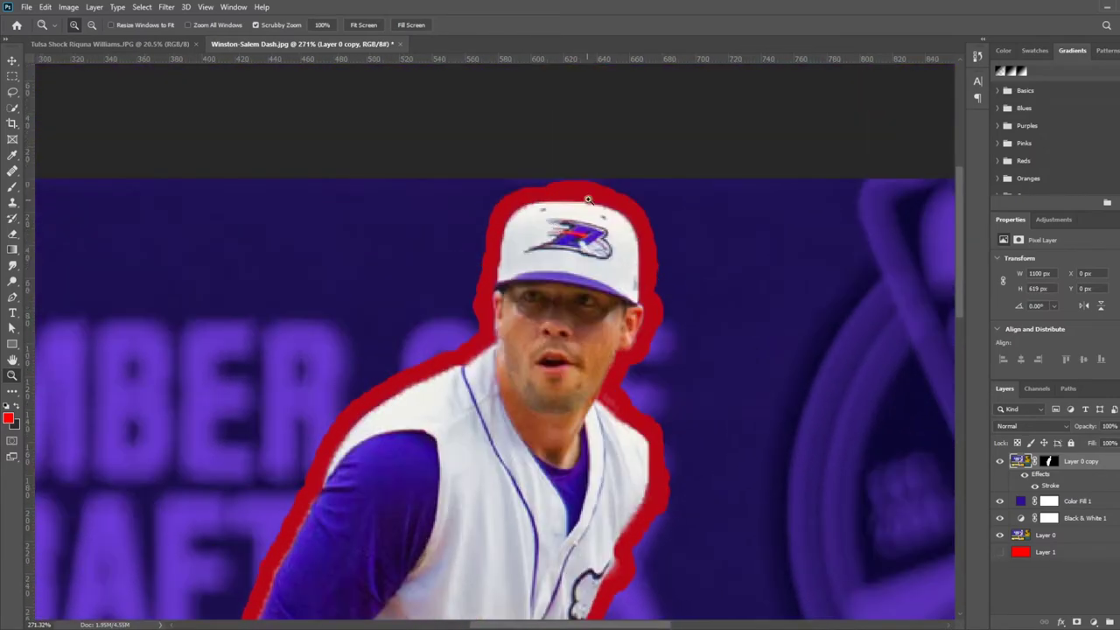
{"action": "left_click_drag", "start_coordinate": [552, 351], "coordinate": [571, 289]}
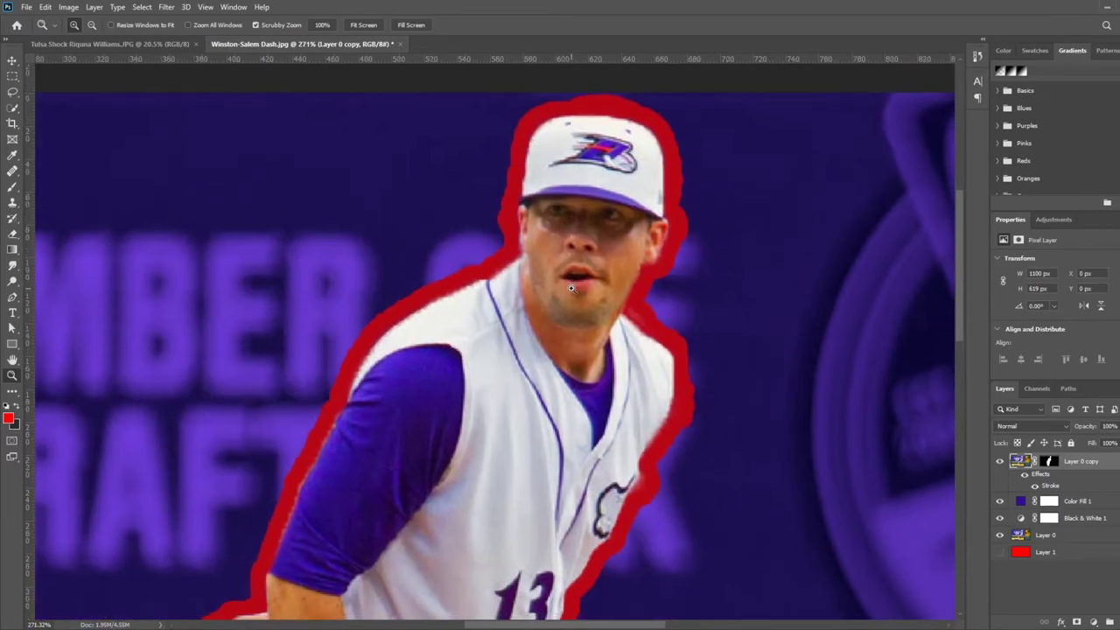
Step: Paint black with the Brush on the cut-out's layer mask to clean up the outline around the pitcher's head and jersey
{"action": "key", "text": "b"}
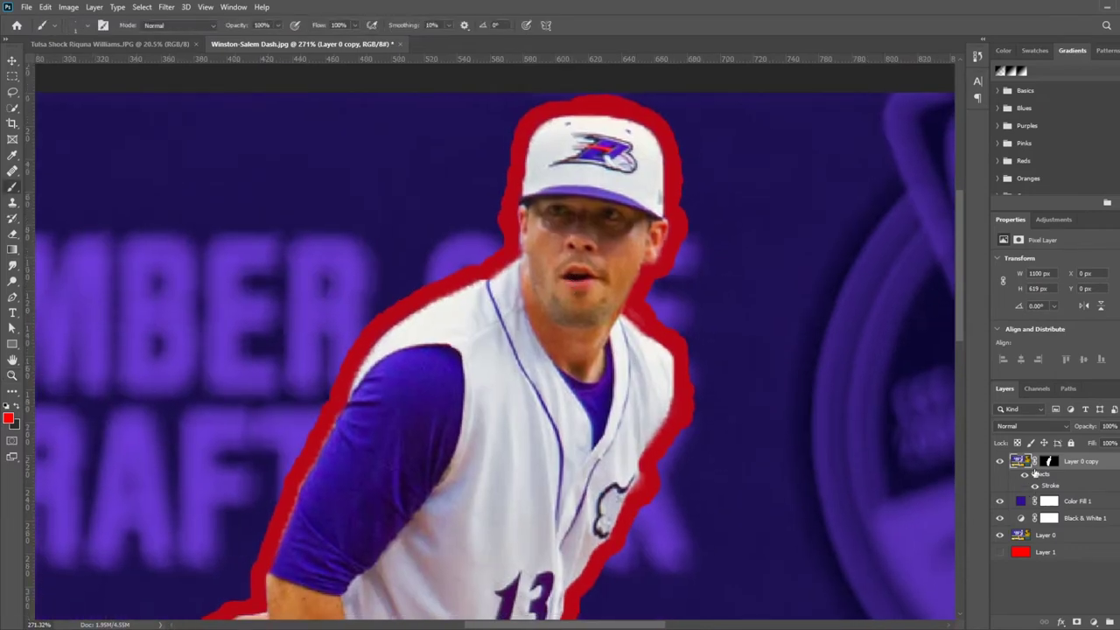
{"action": "left_click", "coordinate": [1049, 461]}
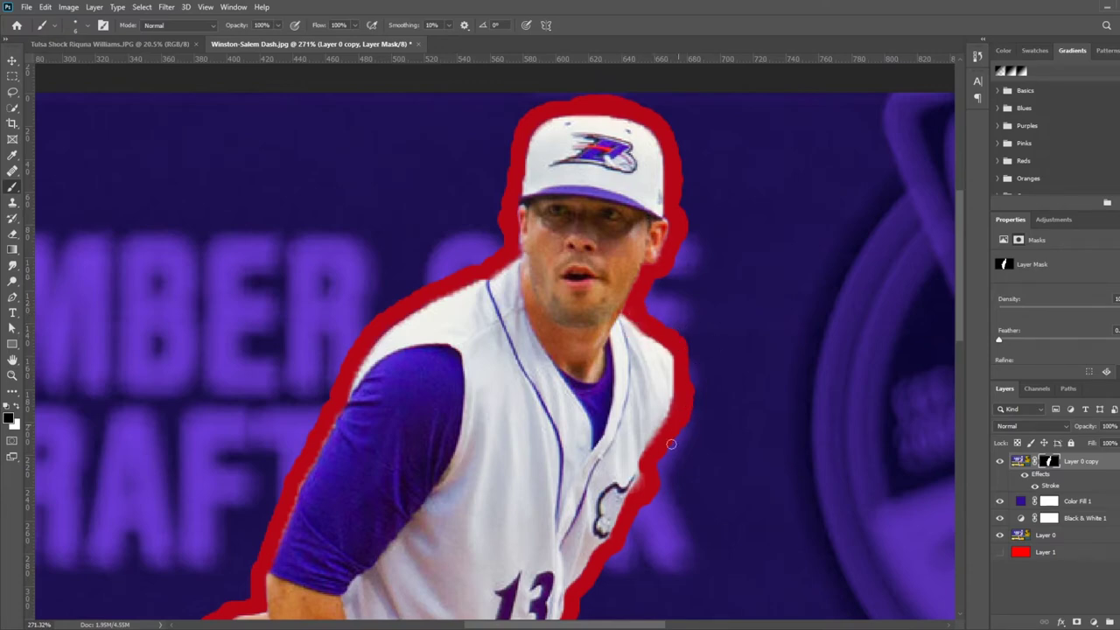
{"action": "mouse_move", "coordinate": [576, 176]}
{"action": "left_mouse_down"}
{"action": "mouse_move", "coordinate": [592, 266]}
{"action": "mouse_move", "coordinate": [602, 193]}
{"action": "mouse_move", "coordinate": [675, 202]}
{"action": "left_mouse_up"}
{"action": "left_click_drag", "start_coordinate": [574, 199], "coordinate": [689, 247]}
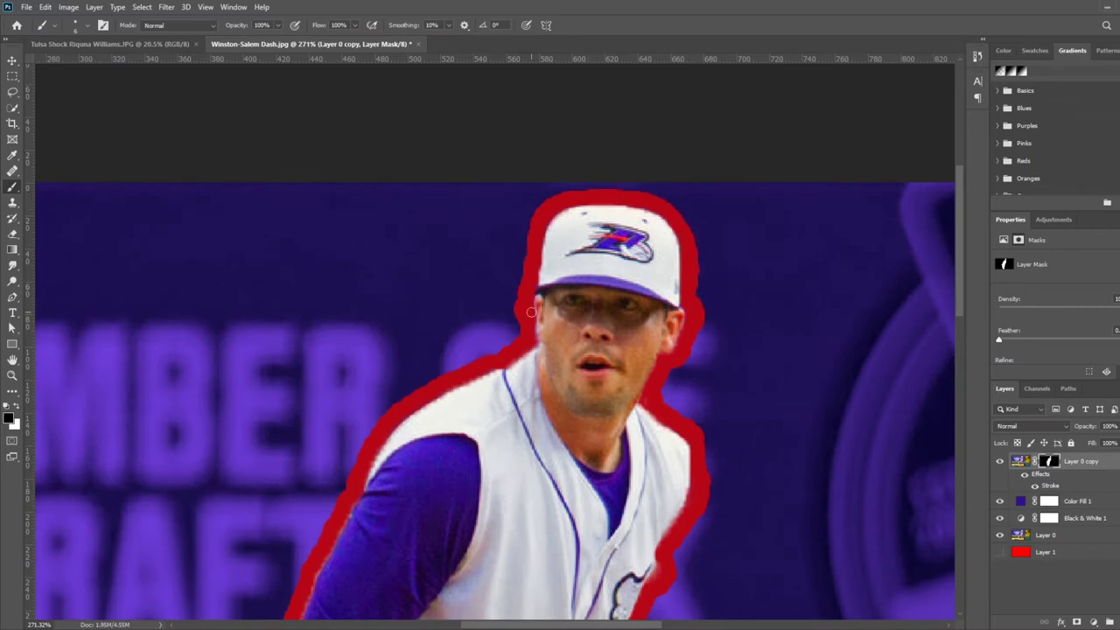
{"action": "left_click_drag", "start_coordinate": [550, 317], "coordinate": [598, 233]}
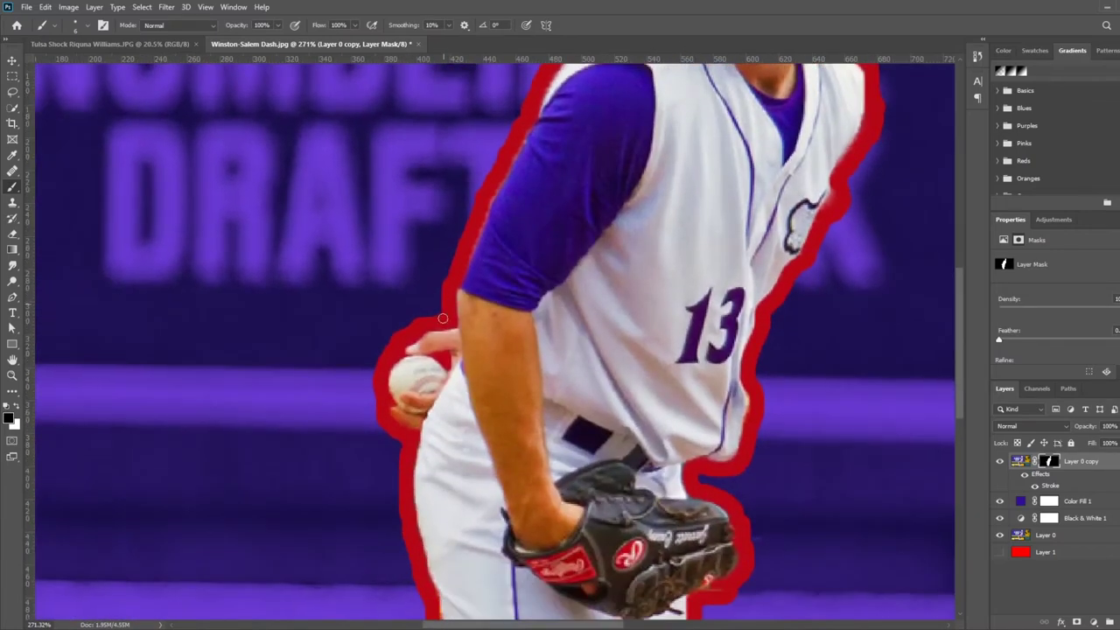
Step: Duplicate the stroked pitcher layer, delete the duplicate's layer mask, and hide all the layers below it
{"action": "key", "text": "ctrl+1"}
{"action": "key", "text": "v"}
{"action": "key", "text": "ctrl+j"}
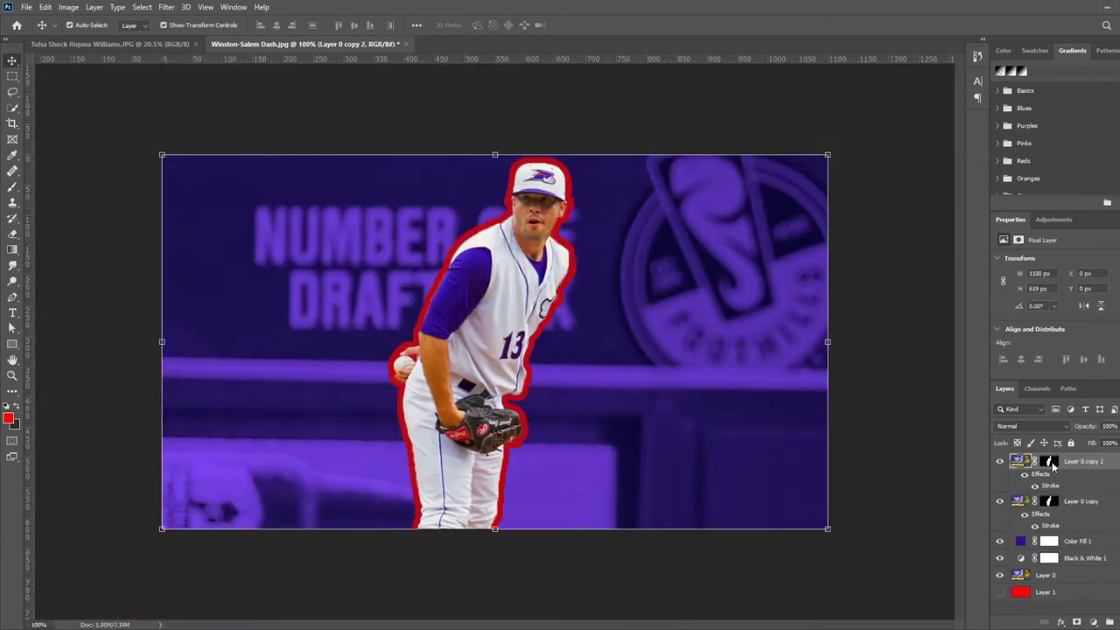
{"action": "left_click", "coordinate": [1064, 486]}
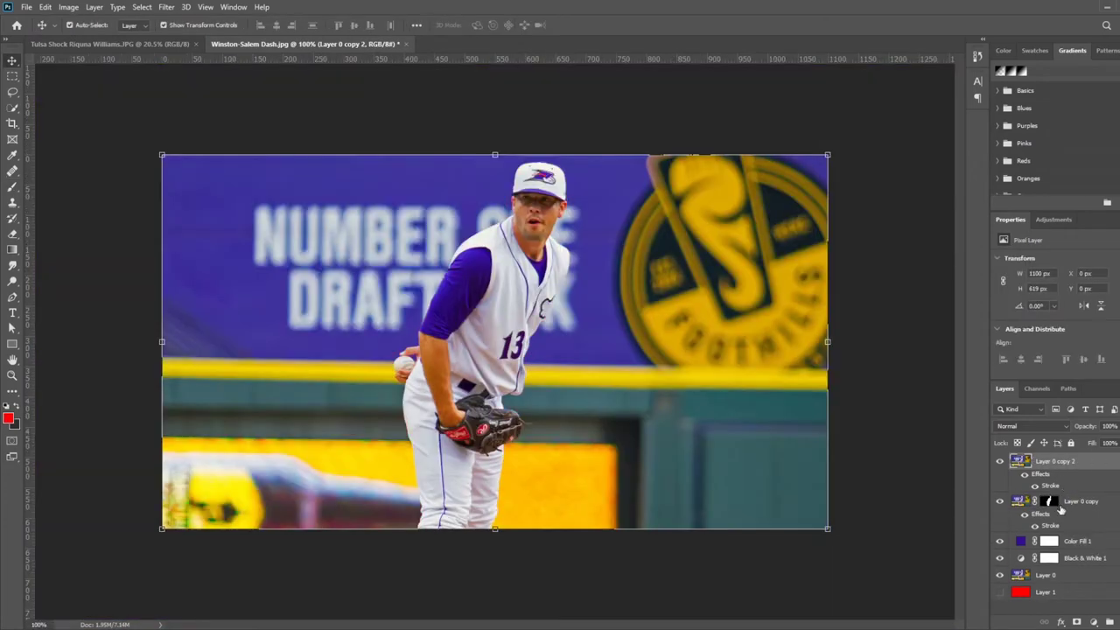
{"action": "left_click_drag", "start_coordinate": [999, 557], "coordinate": [999, 541]}
Step: Start a Pen tool shape path on the unmasked copy at the photo's lower edge, tracing up the outer side of the rear leg
{"action": "key", "text": "z"}
{"action": "left_click_drag", "start_coordinate": [482, 555], "coordinate": [567, 553]}
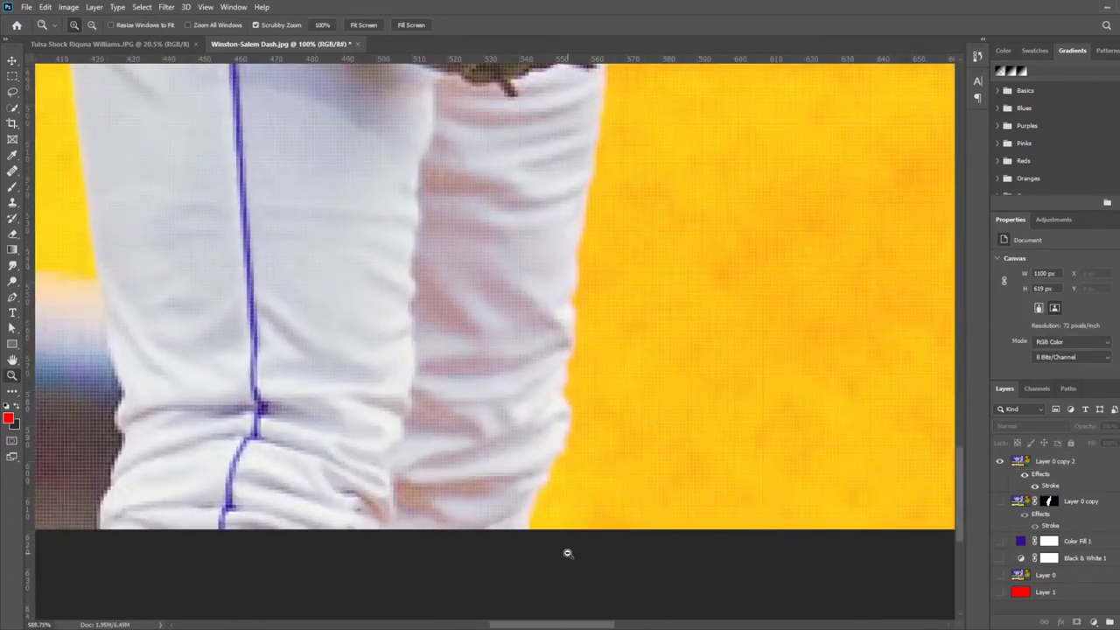
{"action": "left_click", "coordinate": [1066, 463]}
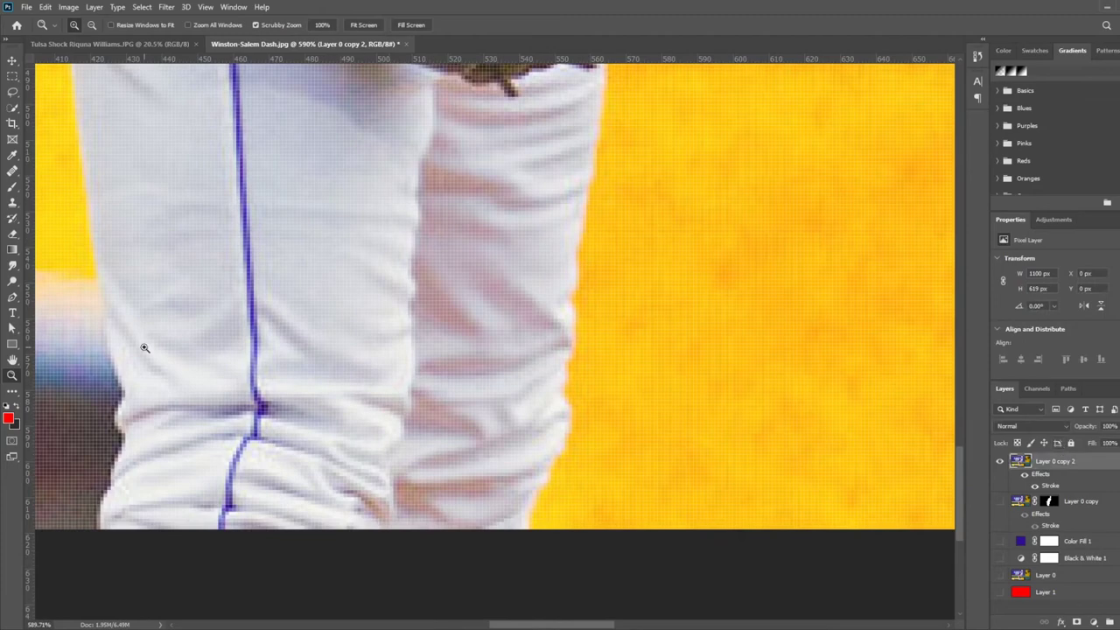
{"action": "key", "text": "p"}
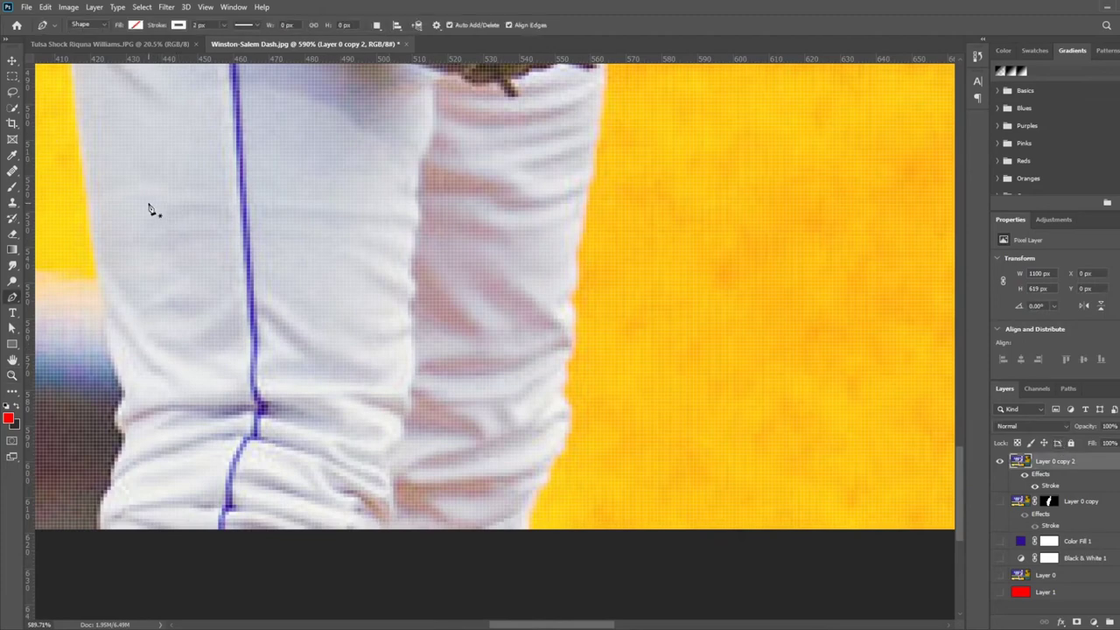
{"action": "left_click_drag", "start_coordinate": [429, 384], "coordinate": [517, 419]}
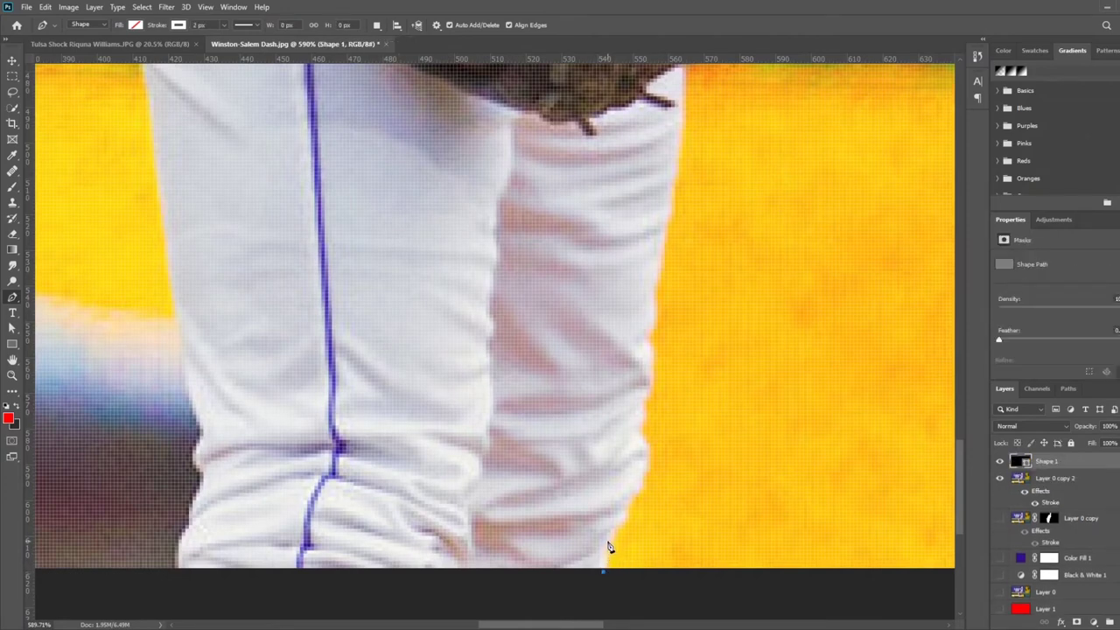
{"action": "left_click", "coordinate": [610, 534]}
{"action": "left_click", "coordinate": [630, 501]}
{"action": "left_click", "coordinate": [649, 385]}
{"action": "left_click", "coordinate": [669, 191]}
Step: Continue the pen path around the outer edge of the glove and its loose lace
{"action": "left_click_drag", "start_coordinate": [680, 159], "coordinate": [616, 553]}
{"action": "left_click", "coordinate": [679, 431]}
{"action": "left_click", "coordinate": [726, 371]}
{"action": "left_click", "coordinate": [754, 340]}
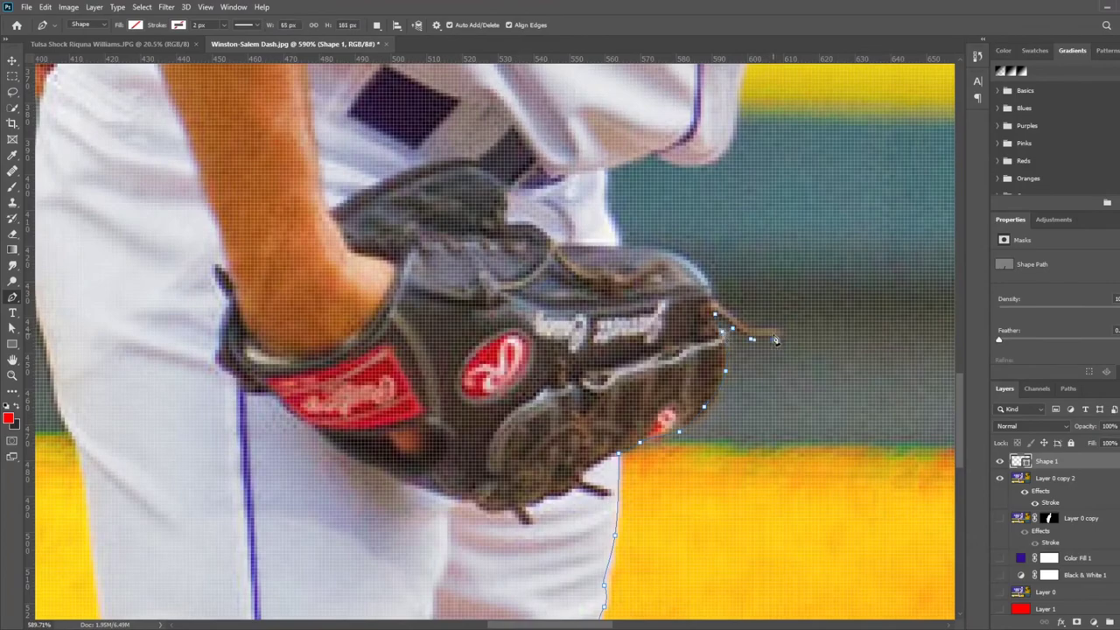
{"action": "left_click_drag", "start_coordinate": [778, 346], "coordinate": [798, 410]}
{"action": "left_click", "coordinate": [710, 338]}
{"action": "left_click_drag", "start_coordinate": [706, 334], "coordinate": [759, 612]}
Step: Extend the pen path up the jersey's edge, past the neck and ear, and along the side of the cap
{"action": "left_click", "coordinate": [795, 487]}
{"action": "left_click", "coordinate": [806, 403]}
{"action": "left_click_drag", "start_coordinate": [808, 401], "coordinate": [611, 613]}
{"action": "left_click", "coordinate": [653, 445]}
{"action": "left_click", "coordinate": [683, 402]}
{"action": "scroll", "coordinate": [692, 392], "scroll_direction": "up", "scroll_amount": 12}
{"action": "scroll", "coordinate": [553, 272], "scroll_direction": "right", "scroll_amount": 3}
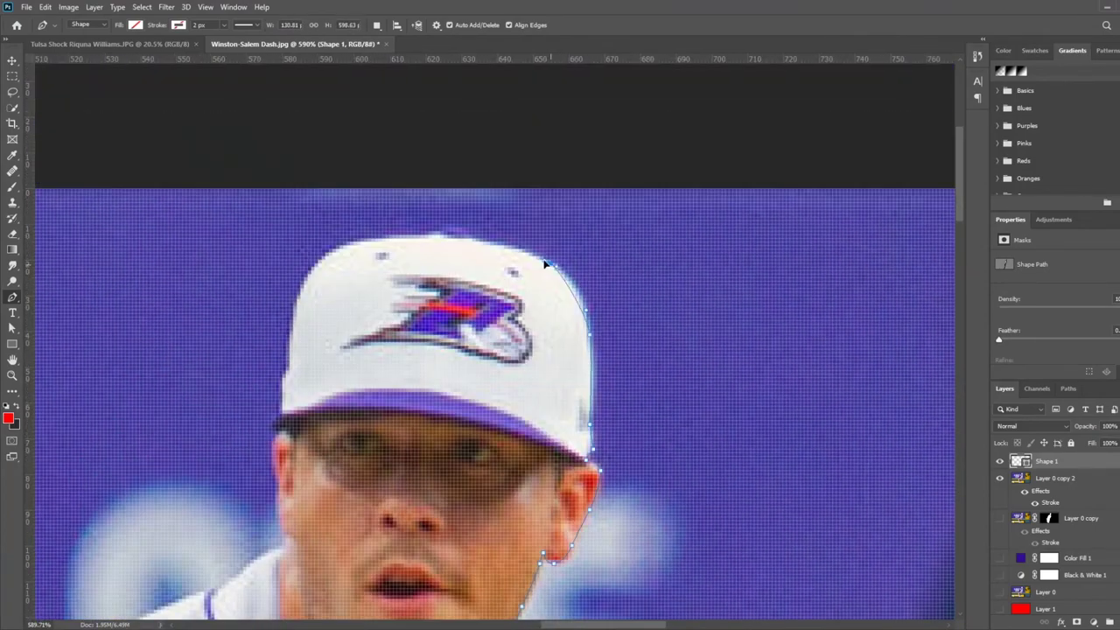
Step: Trace the pen path over the cap, down the other side of the face, and along the shoulder and purple sleeve
{"action": "scroll", "coordinate": [403, 350], "scroll_direction": "left", "scroll_amount": 5}
{"action": "scroll", "coordinate": [468, 451], "scroll_direction": "down", "scroll_amount": 5}
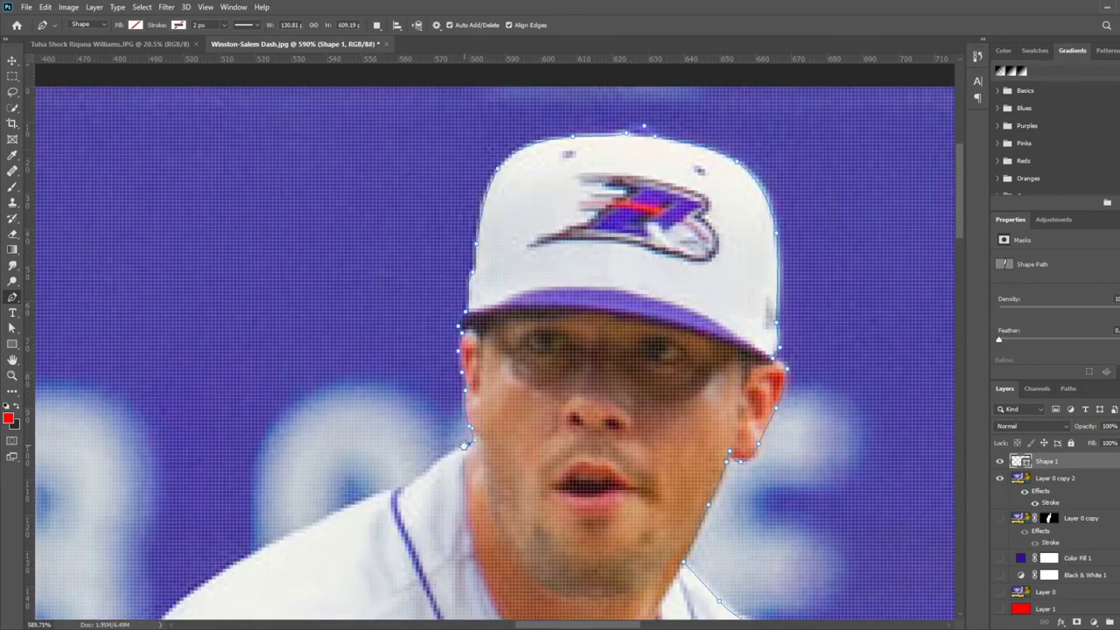
{"action": "scroll", "coordinate": [464, 376], "scroll_direction": "down", "scroll_amount": 15}
{"action": "scroll", "coordinate": [457, 310], "scroll_direction": "left", "scroll_amount": 5}
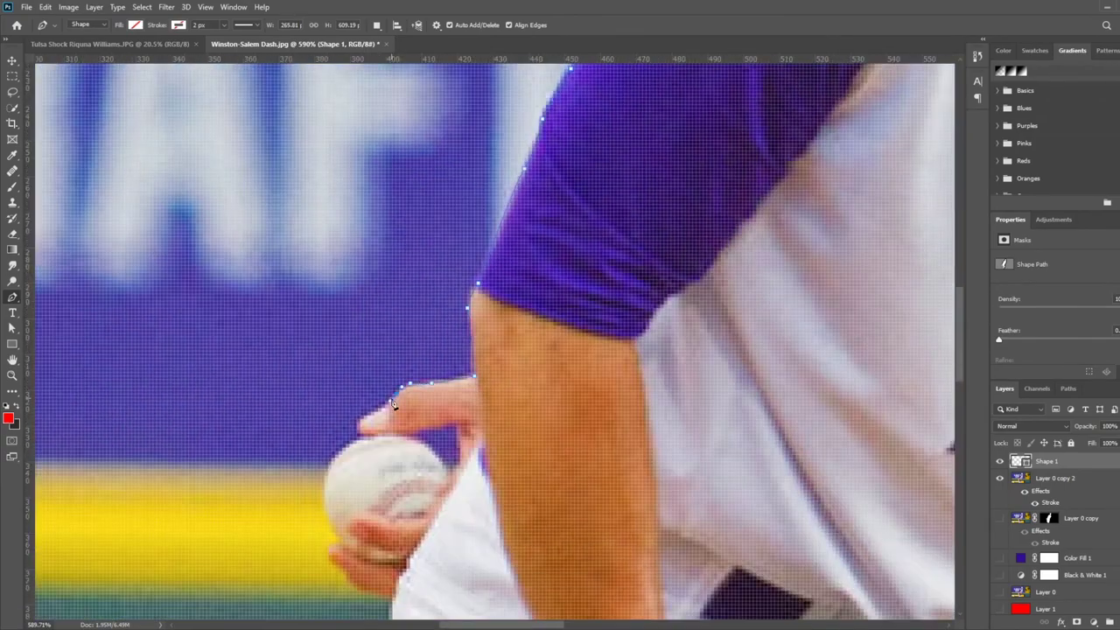
Step: Trace the pen path around the hand and baseball and down the front leg, then close it below the photo
{"action": "scroll", "coordinate": [391, 404], "scroll_direction": "down", "scroll_amount": 5}
{"action": "scroll", "coordinate": [371, 303], "scroll_direction": "left", "scroll_amount": 2}
{"action": "scroll", "coordinate": [446, 380], "scroll_direction": "down", "scroll_amount": 10}
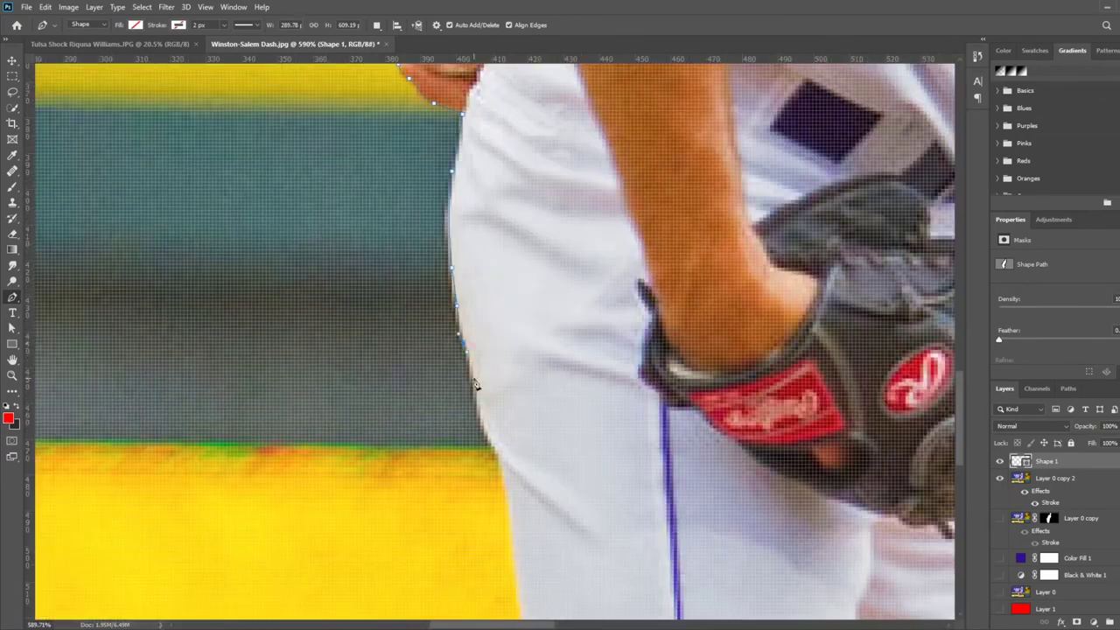
{"action": "scroll", "coordinate": [490, 390], "scroll_direction": "down", "scroll_amount": 10}
{"action": "scroll", "coordinate": [612, 477], "scroll_direction": "right", "scroll_amount": 5}
{"action": "key", "text": "z"}
{"action": "left_click_drag", "start_coordinate": [582, 365], "coordinate": [542, 389]}
{"action": "left_click_drag", "start_coordinate": [561, 228], "coordinate": [520, 382]}
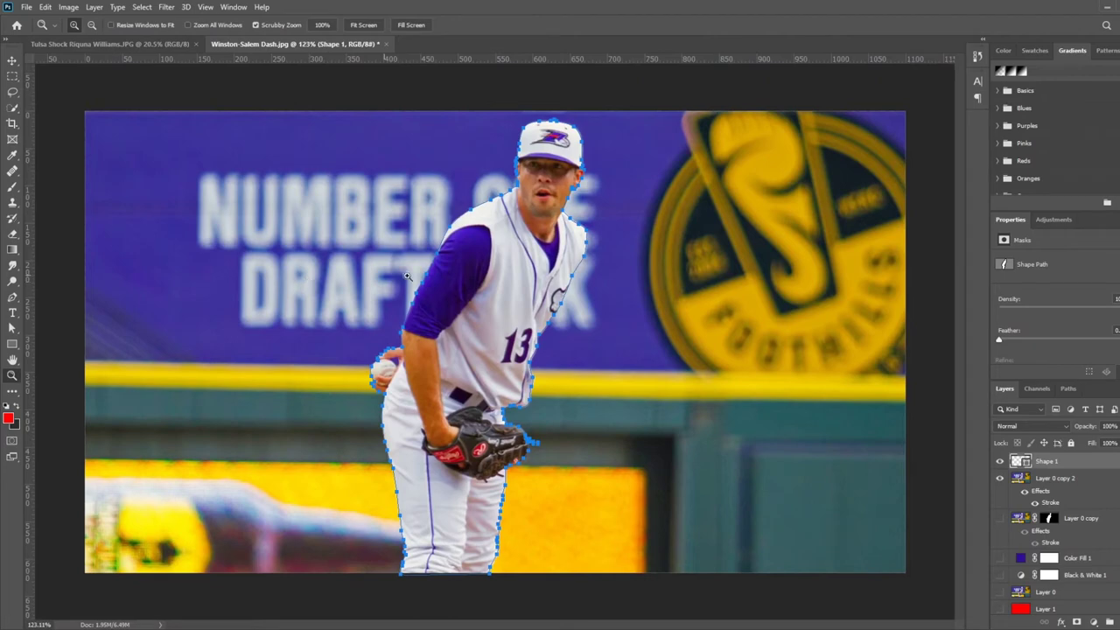
Step: Turn the closed pitcher path into a selection, hide its shape layer, and select the unmasked pitcher copy
{"action": "key", "text": "p"}
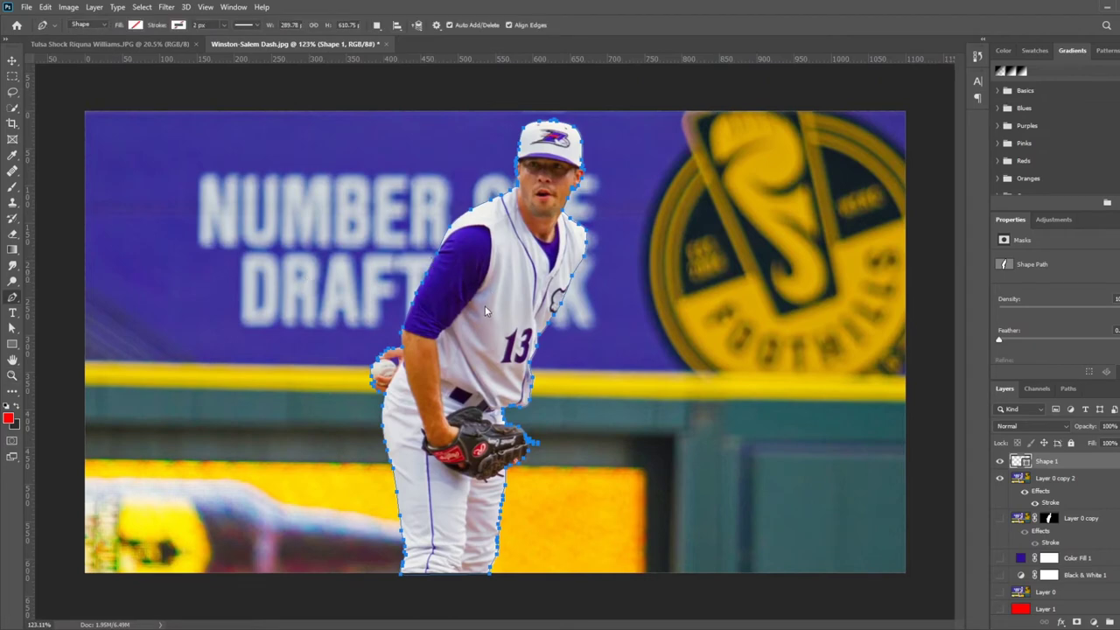
{"action": "key", "text": "i"}
{"action": "key", "text": "p"}
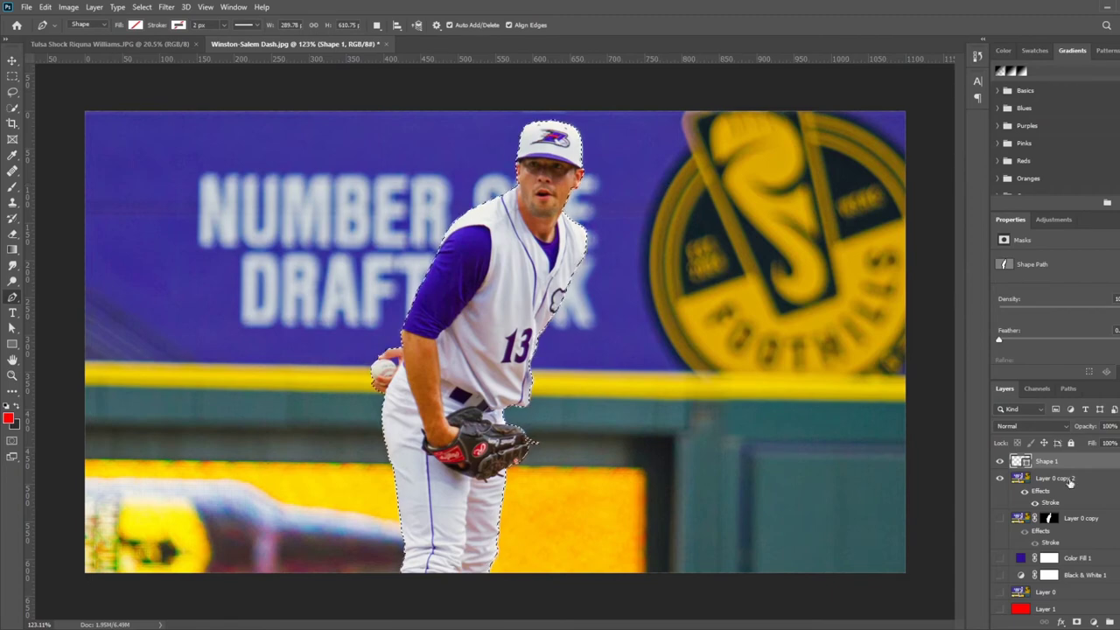
{"action": "left_click", "coordinate": [1000, 461]}
{"action": "left_click", "coordinate": [1062, 480]}
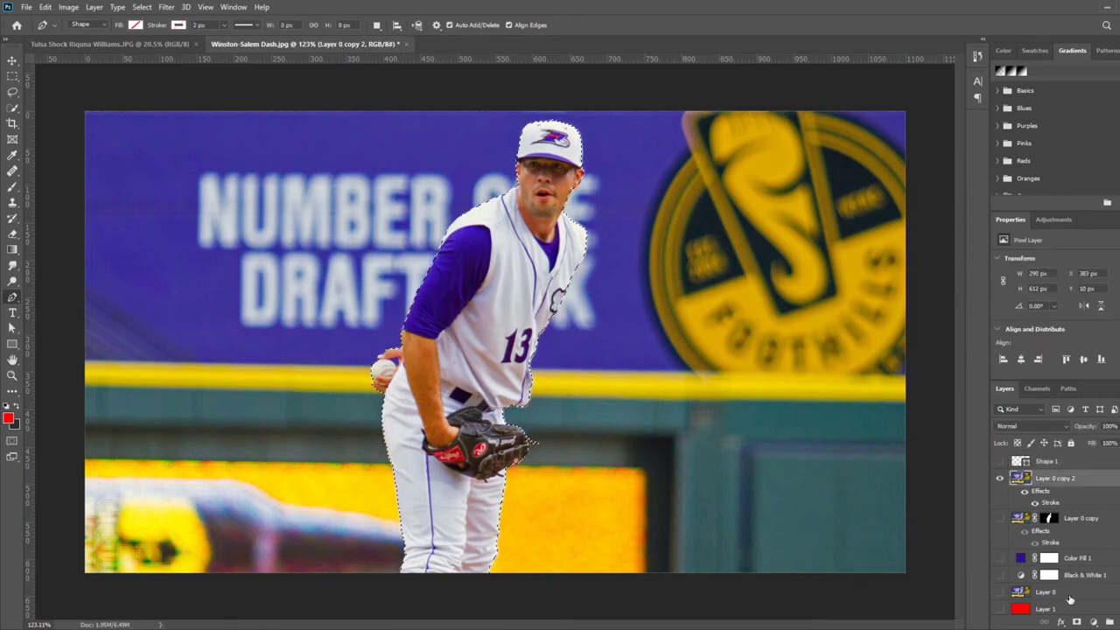
Step: Mask the pitcher copy with the path selection, with the copy's stroke effects hidden
{"action": "left_click", "coordinate": [1076, 620]}
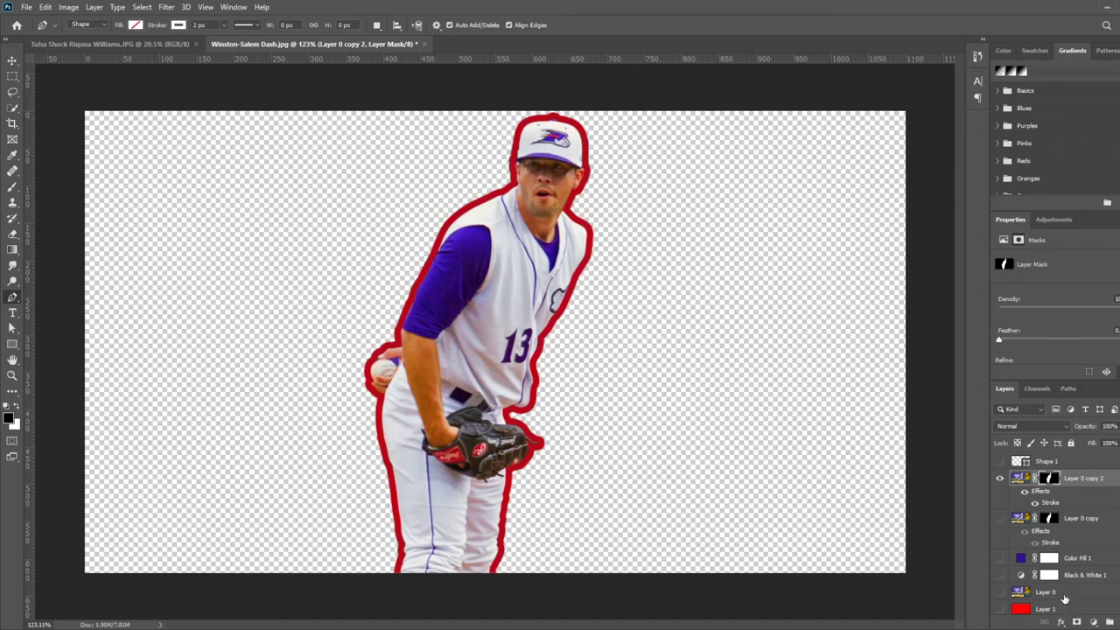
{"action": "key", "text": "ctrl+z"}
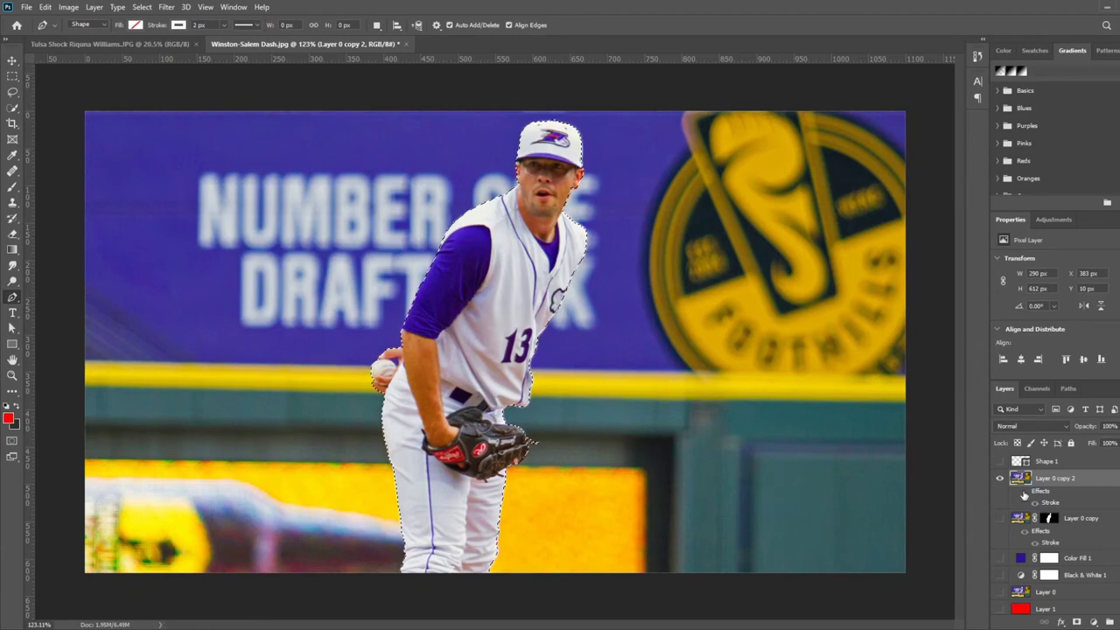
{"action": "left_click", "coordinate": [1077, 622]}
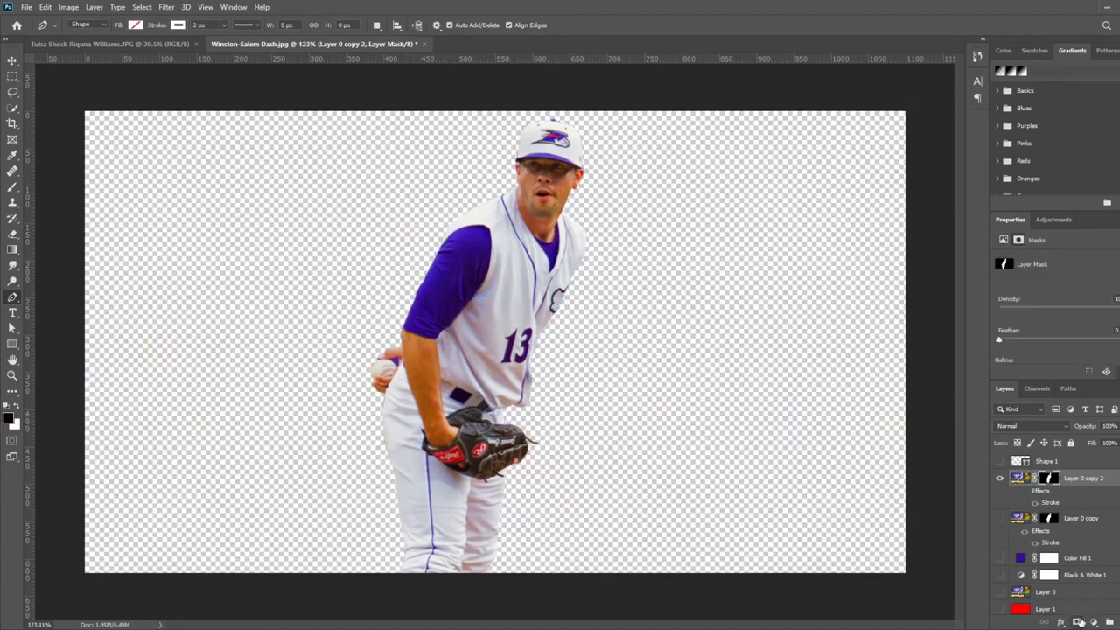
{"action": "key", "text": "v"}
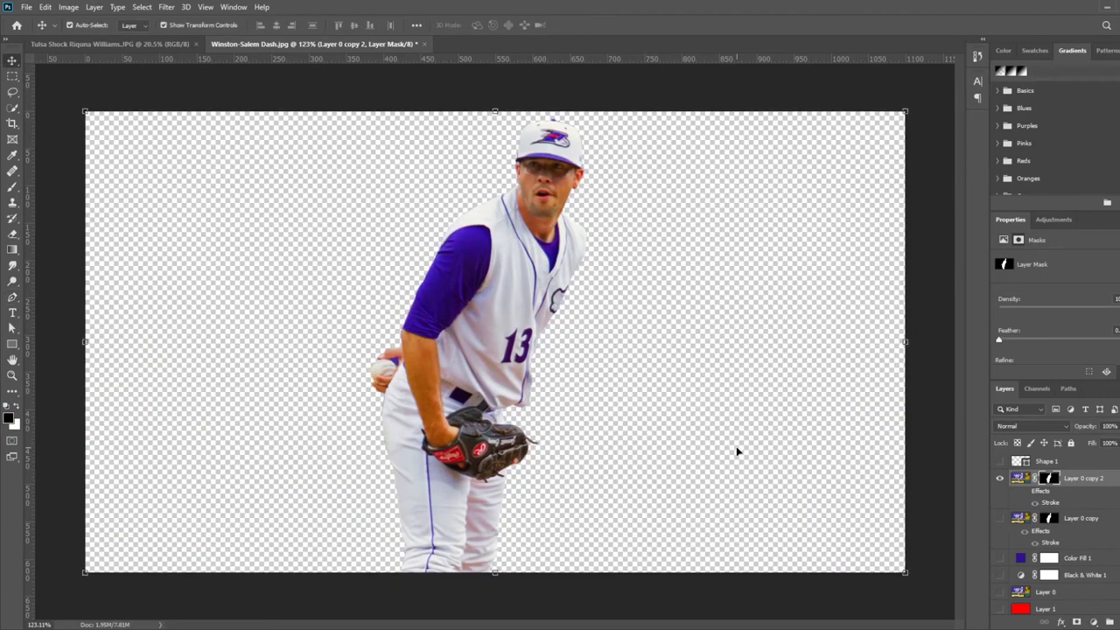
Step: Show the solid red layer behind the new cut-out to check the mask edge around the cap and face
{"action": "left_click", "coordinate": [1000, 609]}
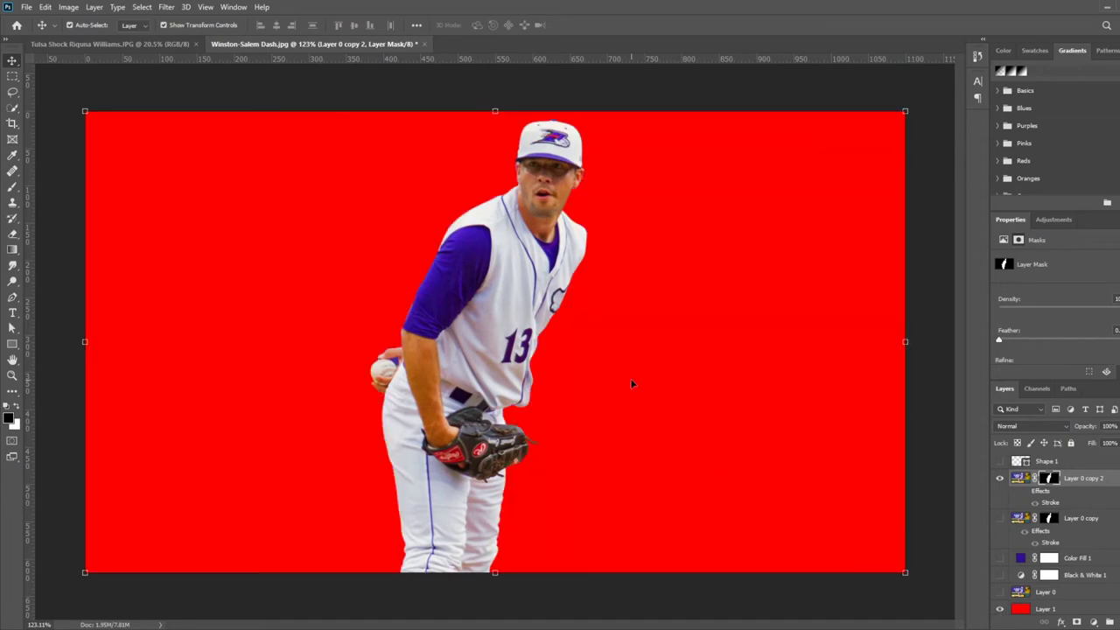
{"action": "key", "text": "z"}
{"action": "left_click_drag", "start_coordinate": [513, 117], "coordinate": [618, 217]}
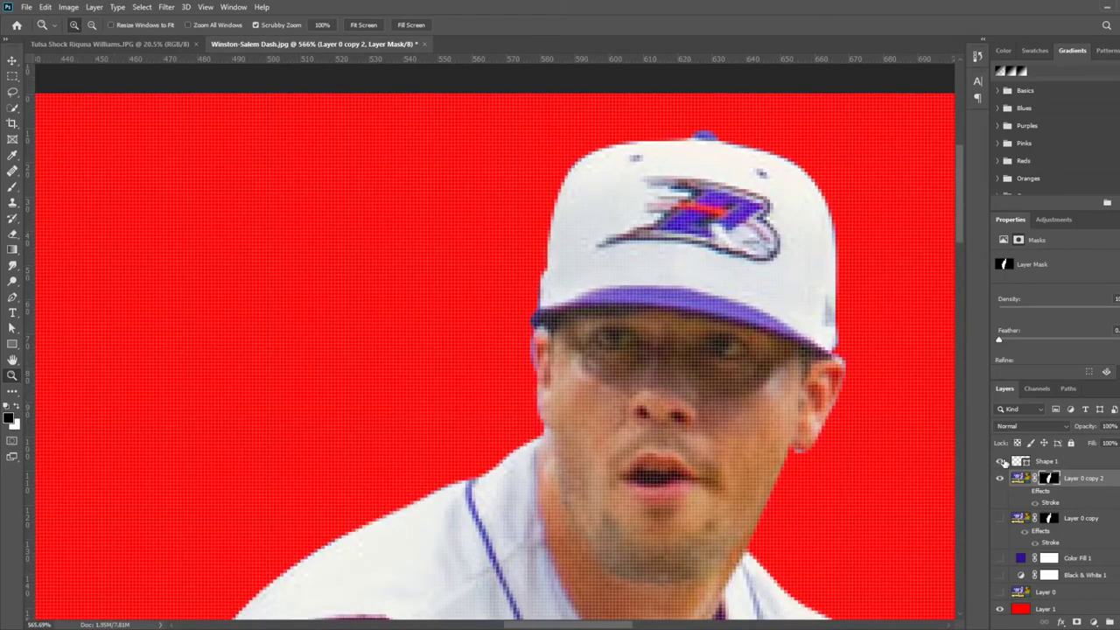
Step: Show the stroke effect around the pen-masked pitcher copy and adjust it in the stroke settings
{"action": "left_click_drag", "start_coordinate": [732, 426], "coordinate": [565, 350]}
{"action": "left_click_drag", "start_coordinate": [355, 267], "coordinate": [411, 297]}
{"action": "key", "text": "v"}
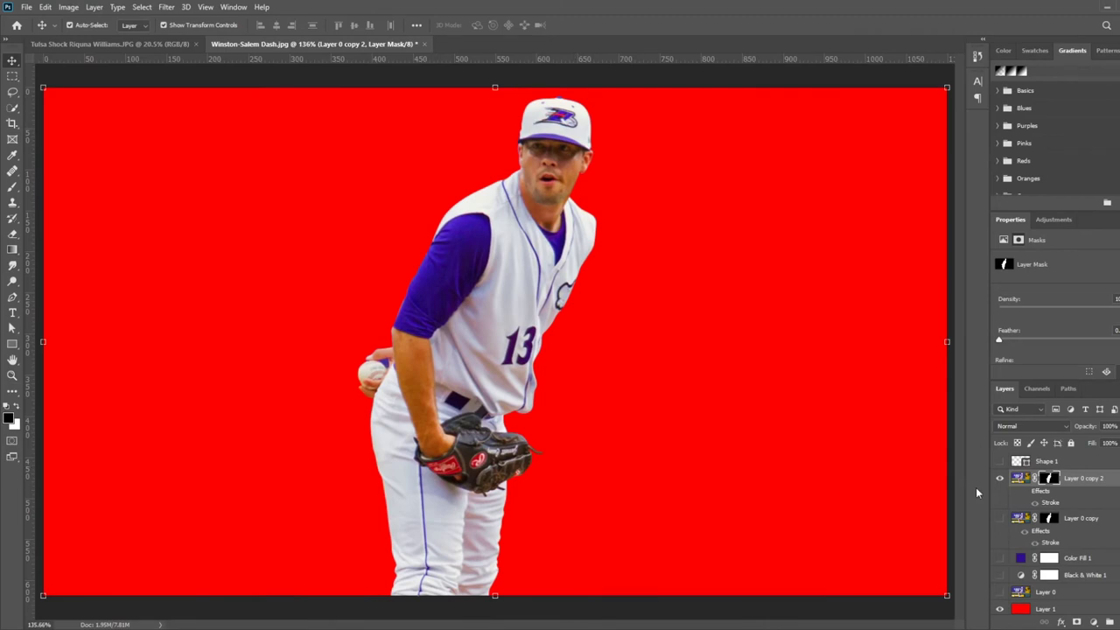
{"action": "left_click", "coordinate": [1025, 492]}
{"action": "left_click", "coordinate": [1041, 503]}
{"action": "key", "text": "i"}
{"action": "key", "text": "v"}
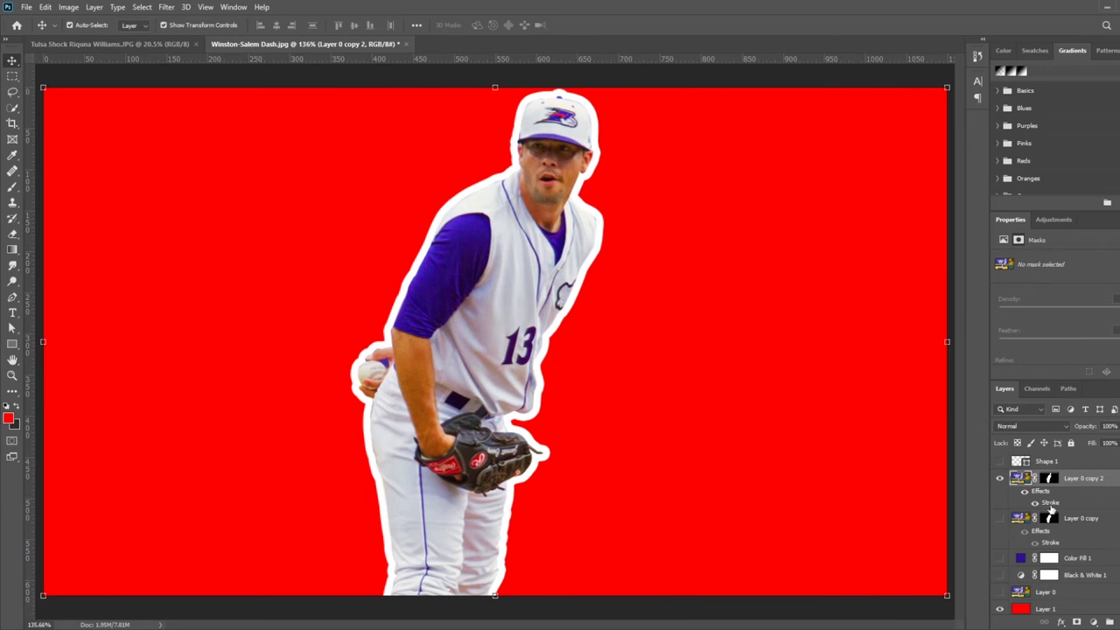
{"action": "double_click", "coordinate": [1050, 506]}
{"action": "left_click_drag", "start_coordinate": [878, 211], "coordinate": [886, 211]}
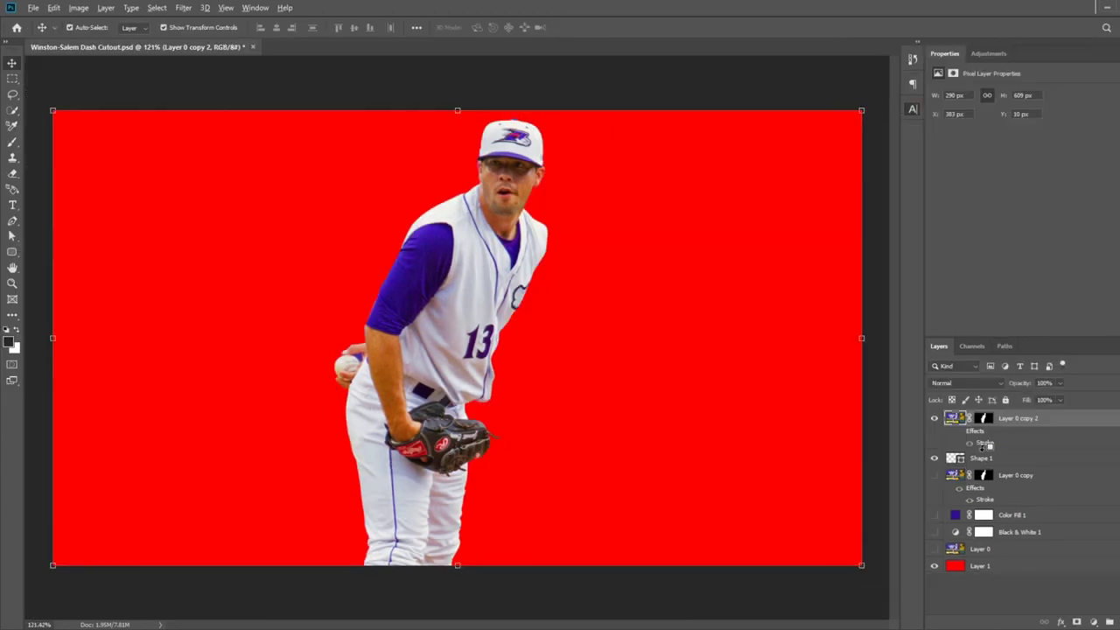
Step: Clip Layer 0 copy 2 to the Shape 1 layer directly below it
{"action": "left_click_drag", "start_coordinate": [980, 418], "coordinate": [982, 461]}
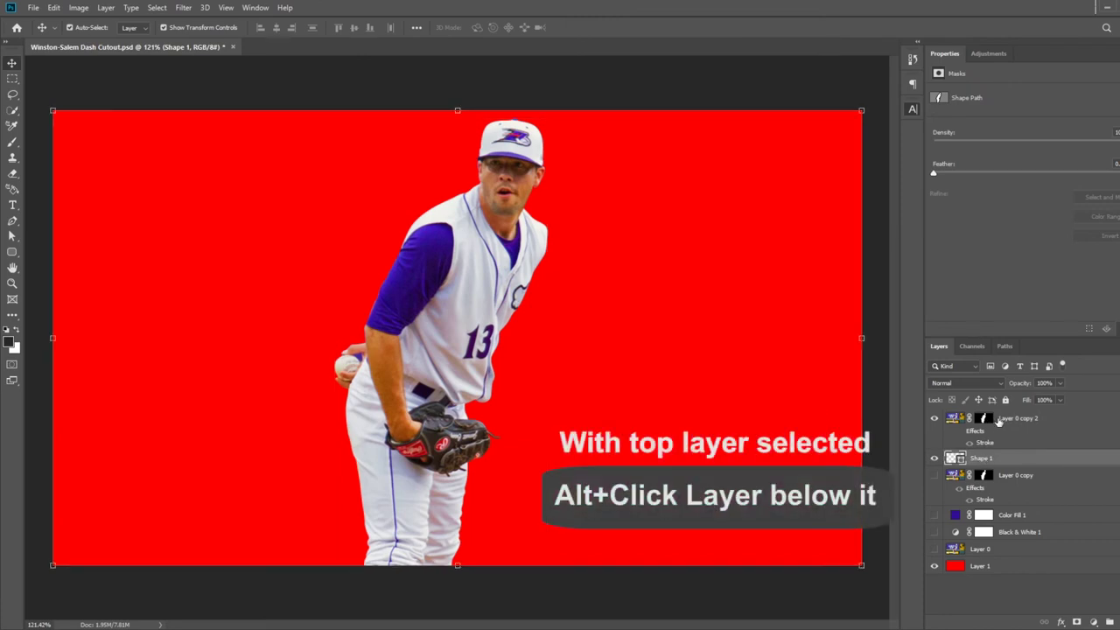
{"action": "left_click", "coordinate": [1015, 419]}
{"action": "left_click", "coordinate": [1004, 448], "text": "alt"}
Step: Give the Shape 1 layer a white fill so the clipped pitcher shows inside it
{"action": "left_click", "coordinate": [993, 459]}
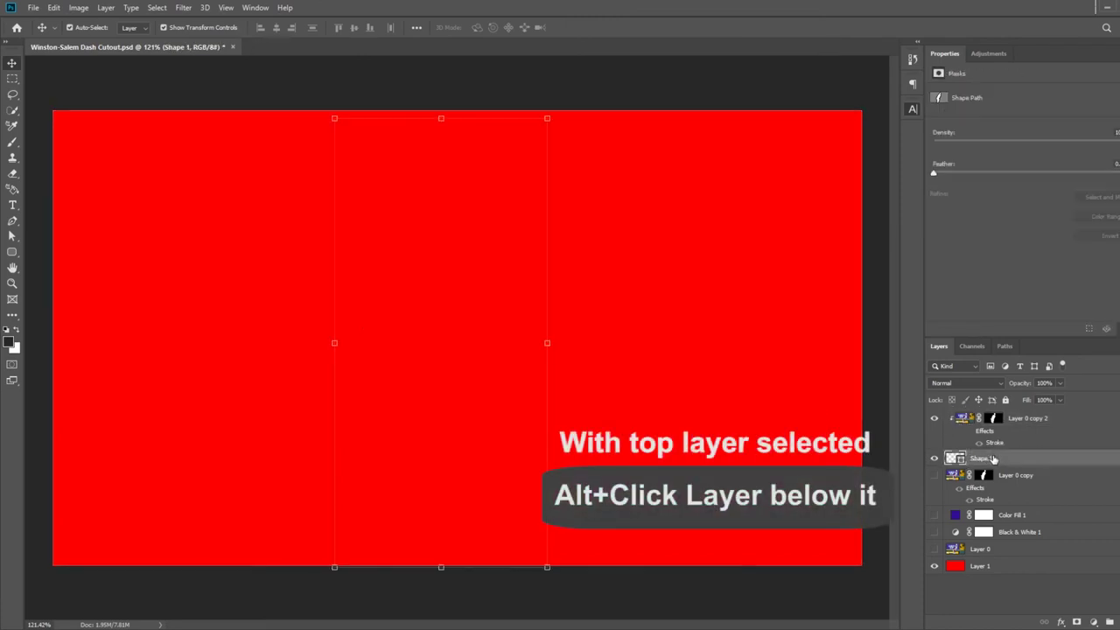
{"action": "key", "text": "u"}
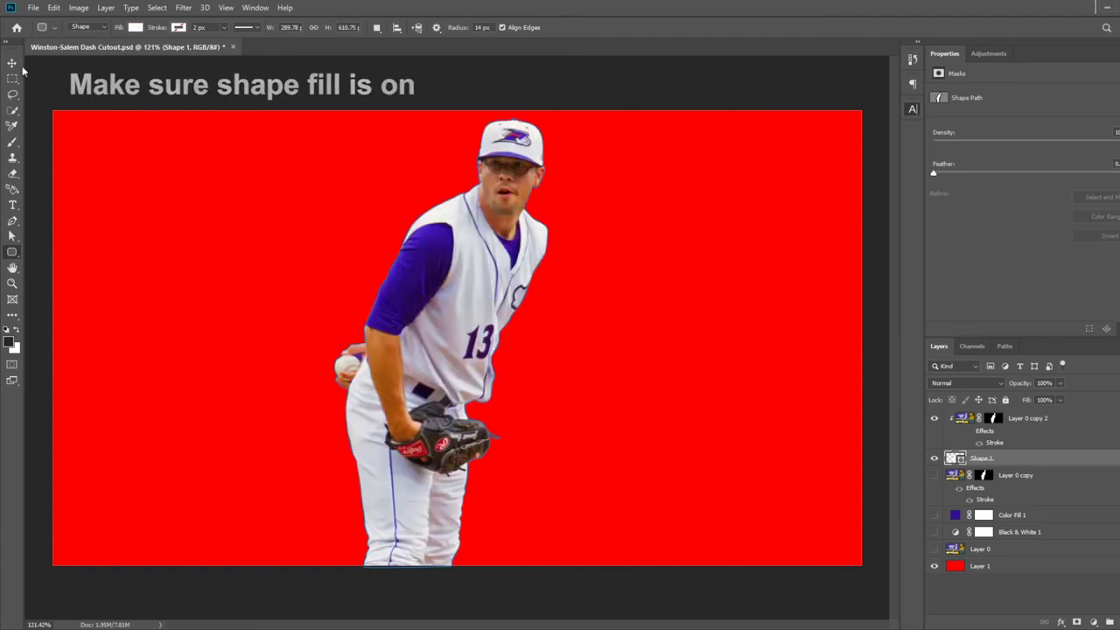
{"action": "left_click", "coordinate": [12, 63]}
Step: Check the shape path along the face and shoulder and refine its curve at the baseball's edge with direct selection
{"action": "key", "text": "z"}
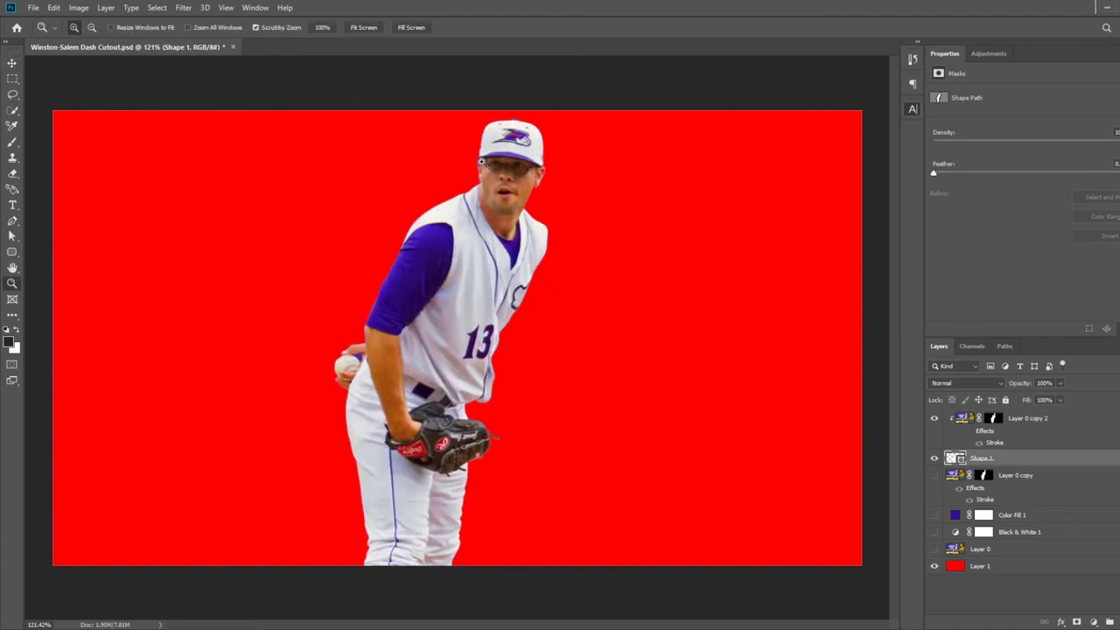
{"action": "left_click_drag", "start_coordinate": [480, 147], "coordinate": [571, 187]}
{"action": "key", "text": "a"}
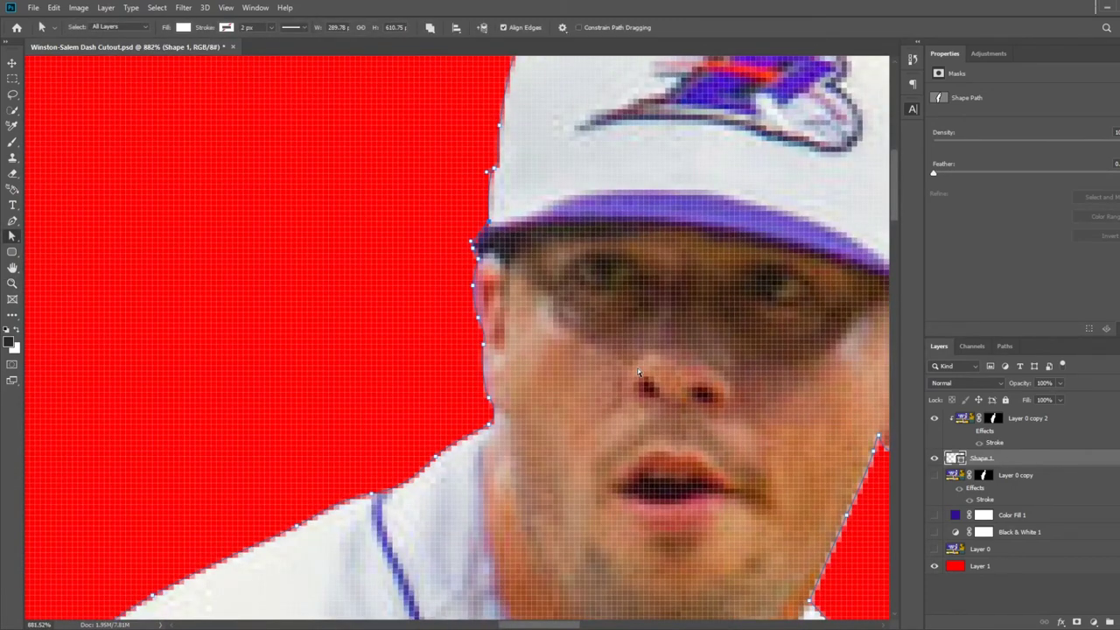
{"action": "scroll", "coordinate": [598, 361], "scroll_direction": "down", "scroll_amount": 10}
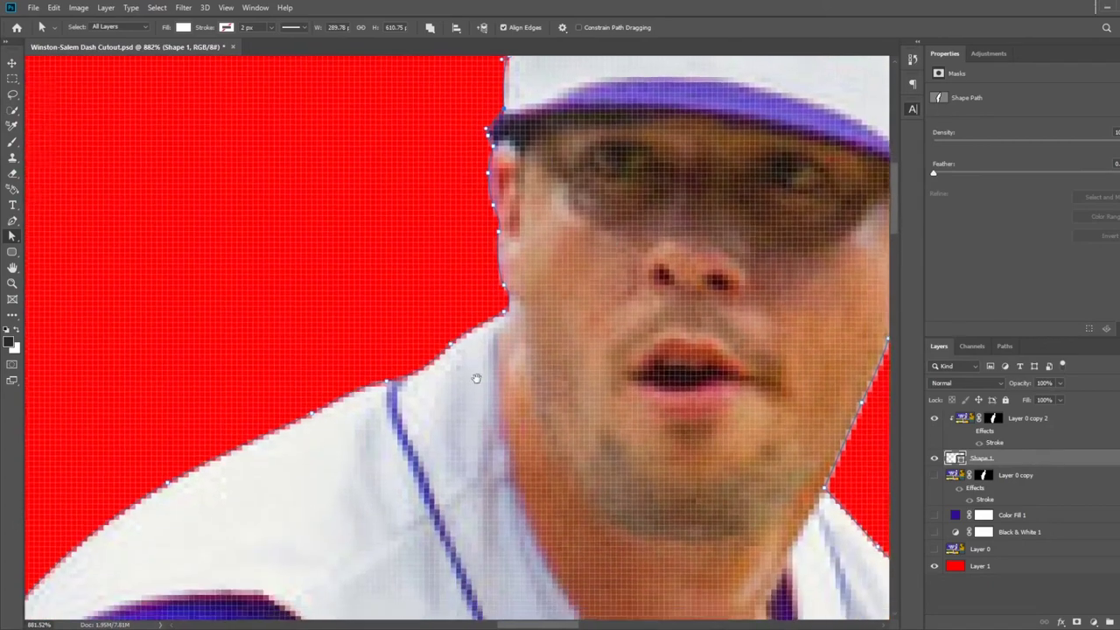
{"action": "scroll", "coordinate": [448, 444], "scroll_direction": "down", "scroll_amount": 10}
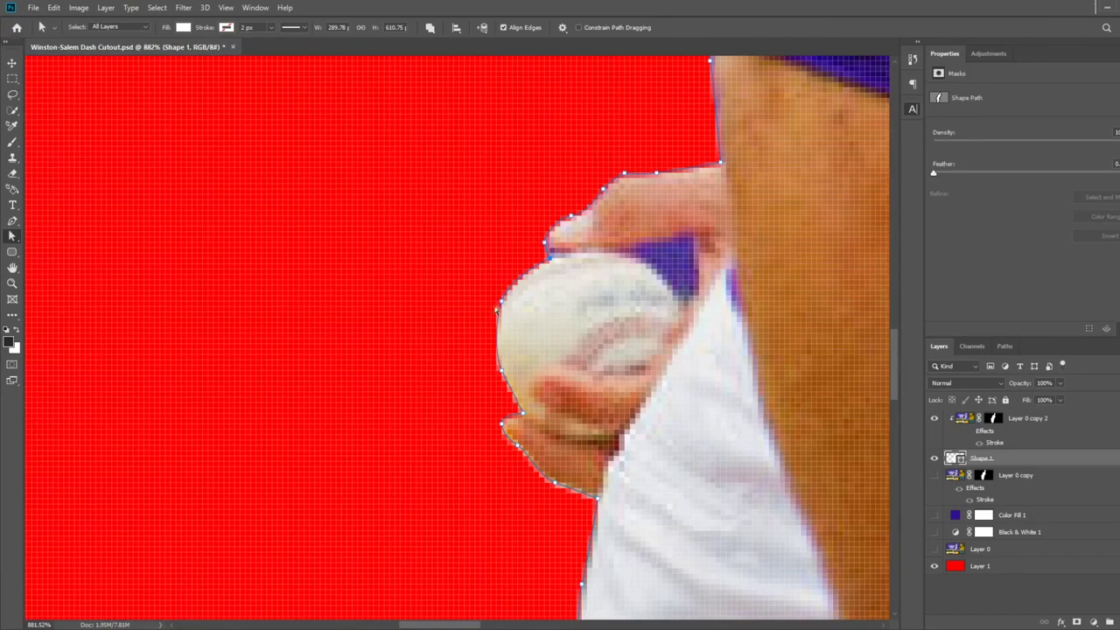
{"action": "scroll", "coordinate": [512, 280], "scroll_direction": "right", "scroll_amount": 3}
{"action": "scroll", "coordinate": [512, 280], "scroll_direction": "up", "scroll_amount": 1}
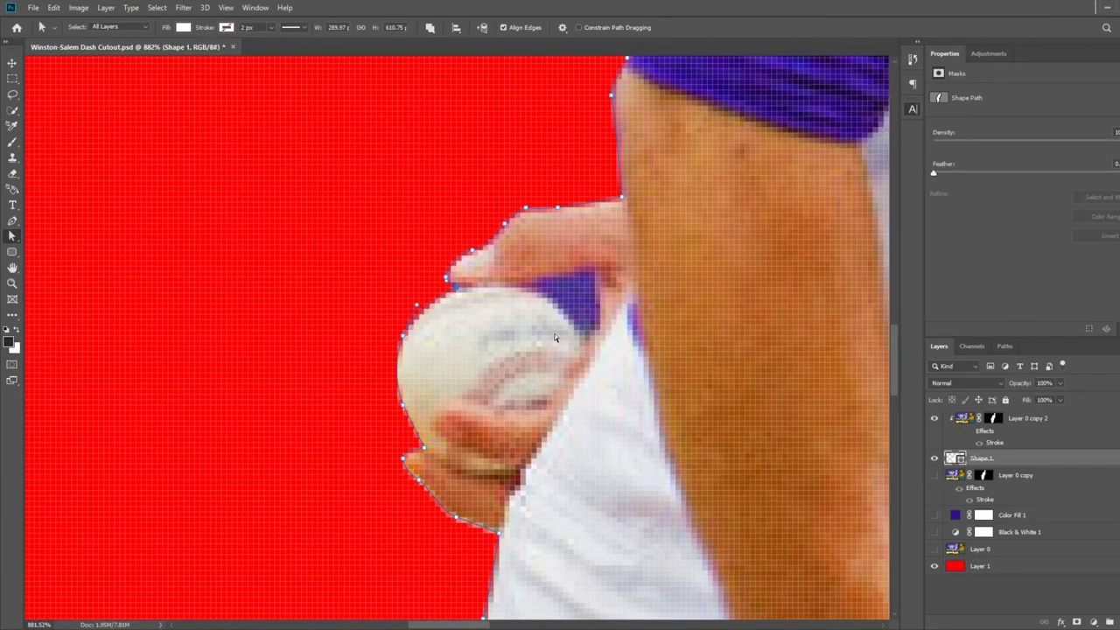
{"action": "key", "text": "z"}
{"action": "scroll", "coordinate": [604, 394], "scroll_direction": "down", "scroll_amount": 3}
{"action": "left_click_drag", "start_coordinate": [542, 426], "coordinate": [445, 434]}
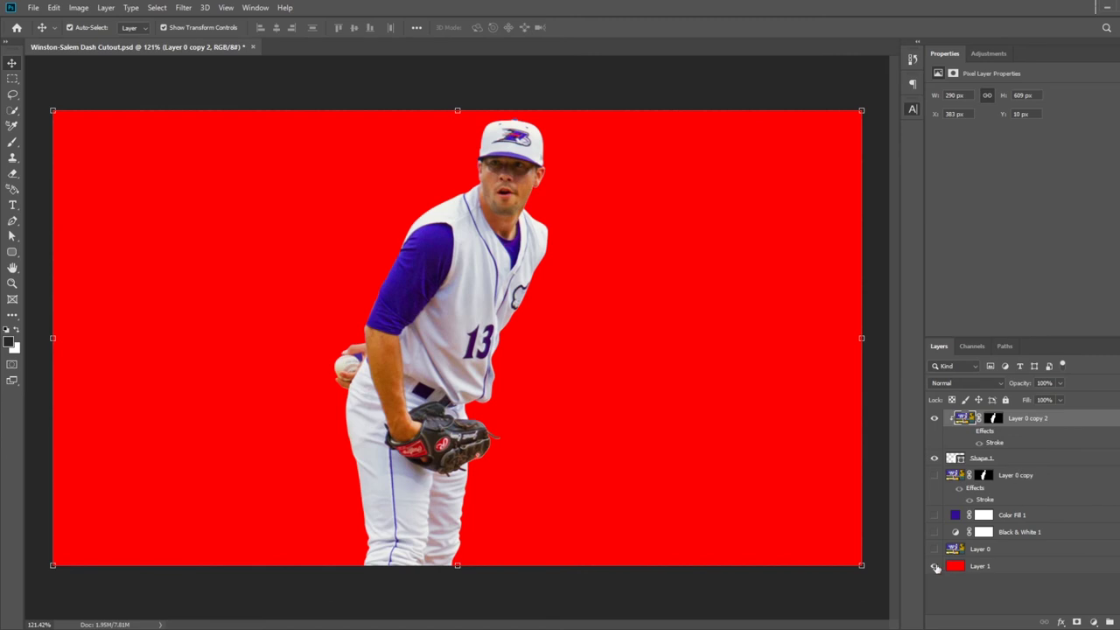
Step: Fill the solid red Layer 1 with white and show the original photo on Layer 0
{"action": "left_click", "coordinate": [1002, 561]}
{"action": "key", "text": "ctrl+BackSpace"}
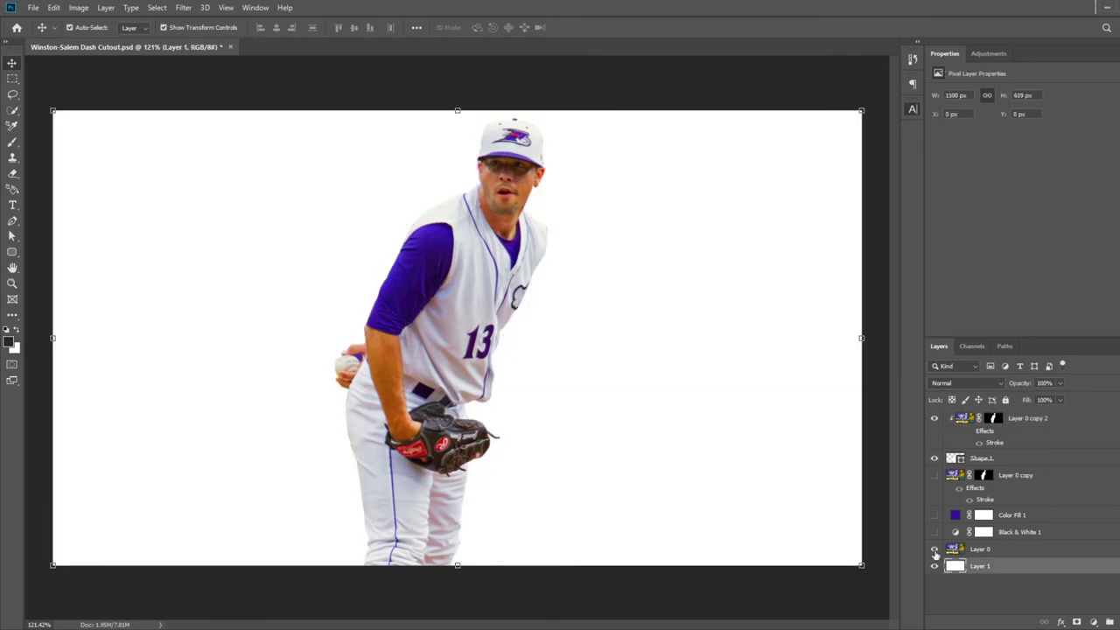
{"action": "left_click", "coordinate": [933, 550]}
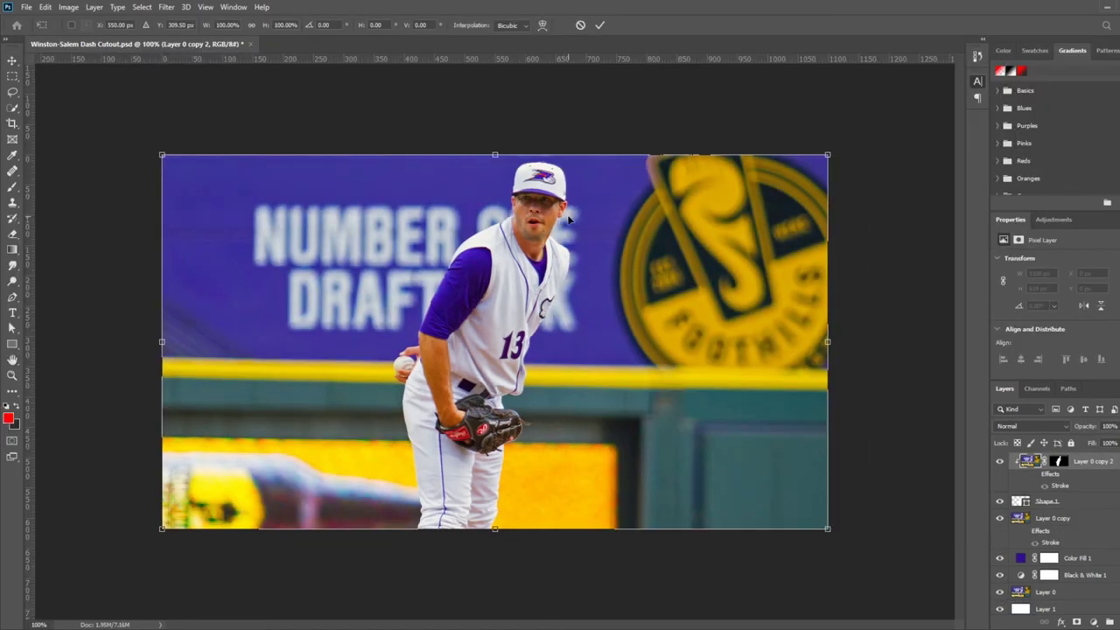
Step: Group the clipped pitcher copy with the Shape 1 layer and name the group Cutout
{"action": "left_click_drag", "start_coordinate": [572, 221], "coordinate": [503, 216]}
{"action": "key", "text": "Escape"}
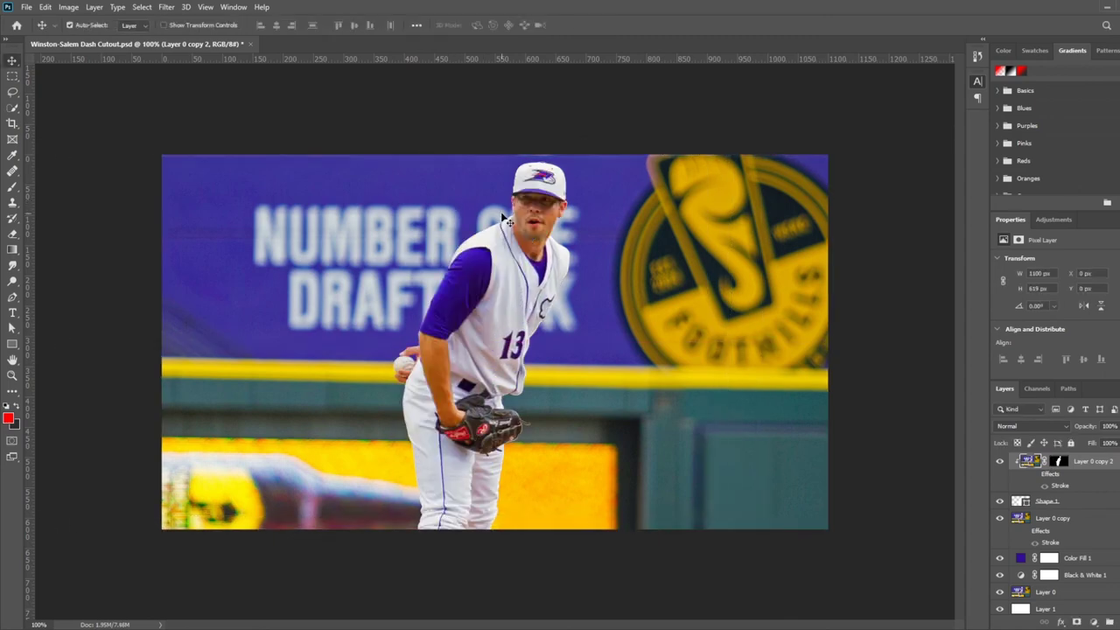
{"action": "left_click", "coordinate": [1065, 501], "text": "shift"}
{"action": "key", "text": "ctrl+g"}
{"action": "double_click", "coordinate": [1046, 460]}
{"action": "type", "text": "Cutout"}
{"action": "key", "text": "Return"}
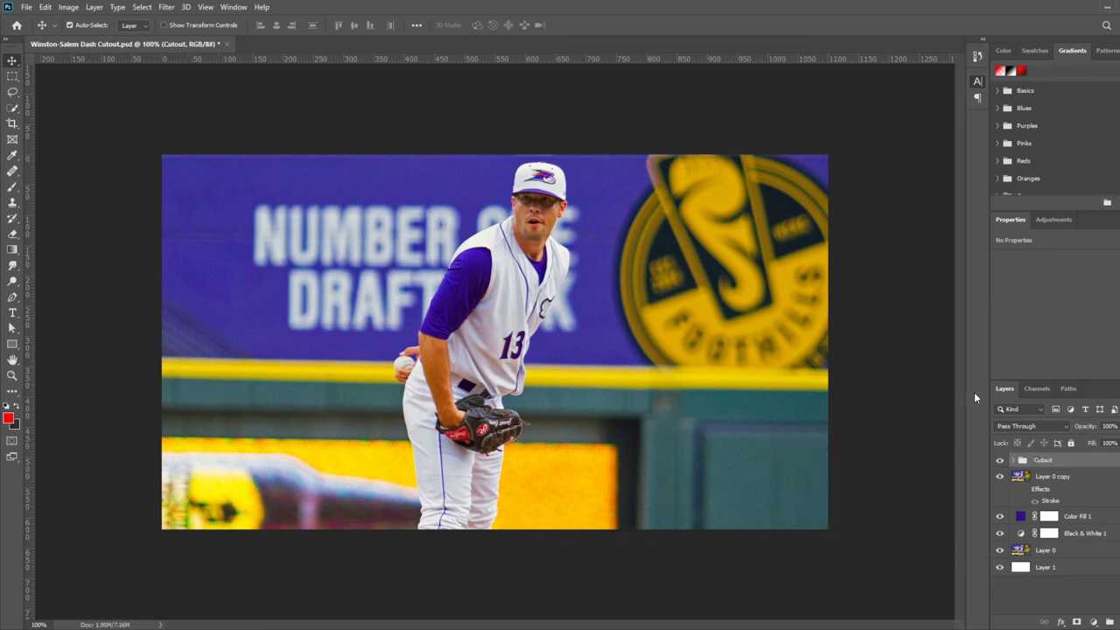
Step: Try moving the Cutout group across the white background with the photo and tint layers hidden
{"action": "key", "text": "ctrl+t"}
{"action": "key", "text": "Escape"}
{"action": "left_click_drag", "start_coordinate": [1000, 549], "coordinate": [1001, 517]}
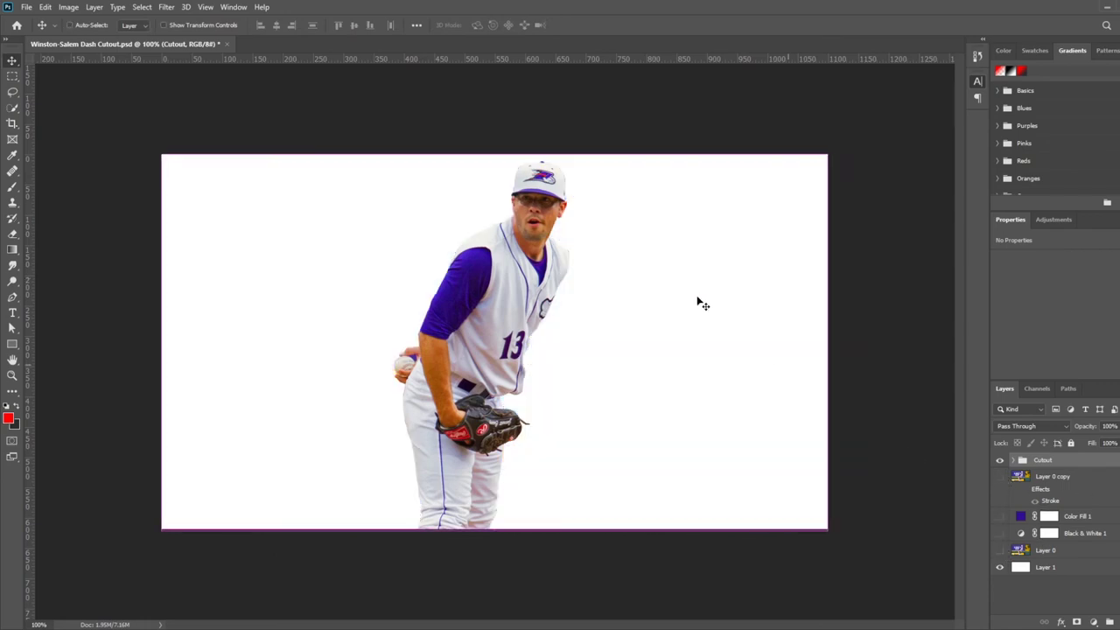
{"action": "key", "text": "ctrl+t"}
{"action": "left_click_drag", "start_coordinate": [690, 295], "coordinate": [836, 292]}
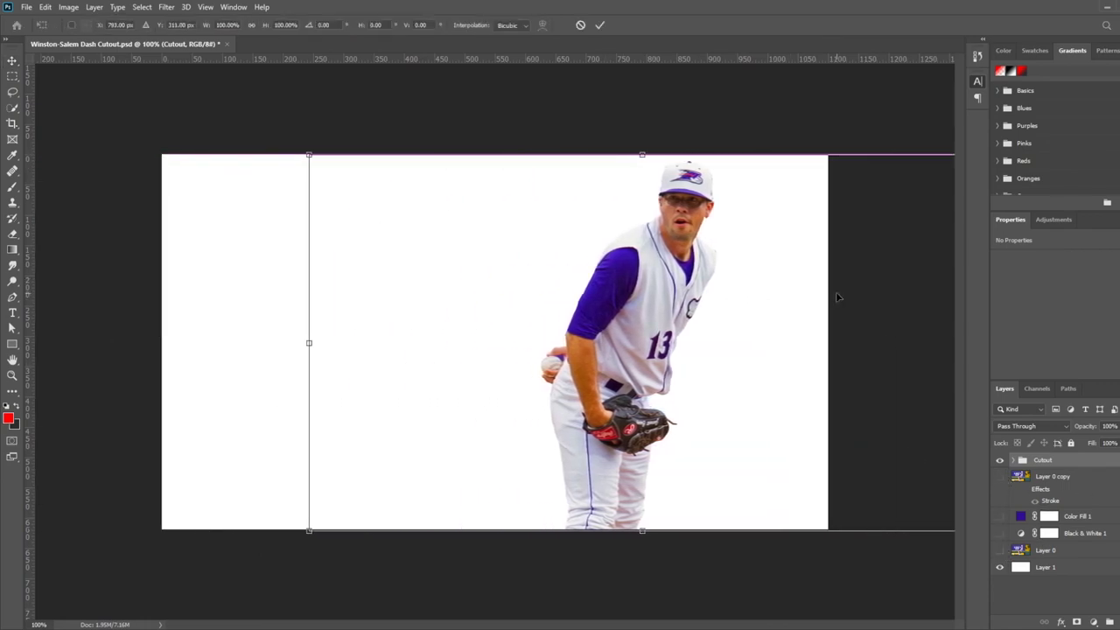
{"action": "key", "text": "Escape"}
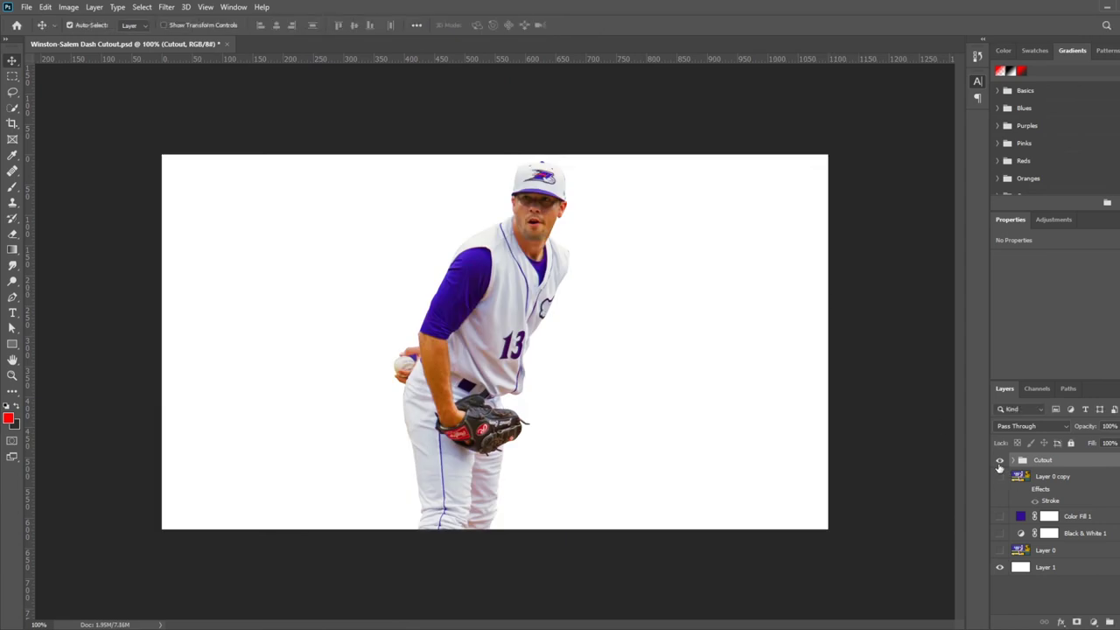
Step: Show the original photo and black-and-white adjustment behind the cutout, with Layer 0 copy and the color fill hidden
{"action": "left_click_drag", "start_coordinate": [1000, 517], "coordinate": [1004, 536]}
{"action": "left_click", "coordinate": [1000, 550]}
{"action": "left_click", "coordinate": [910, 468]}
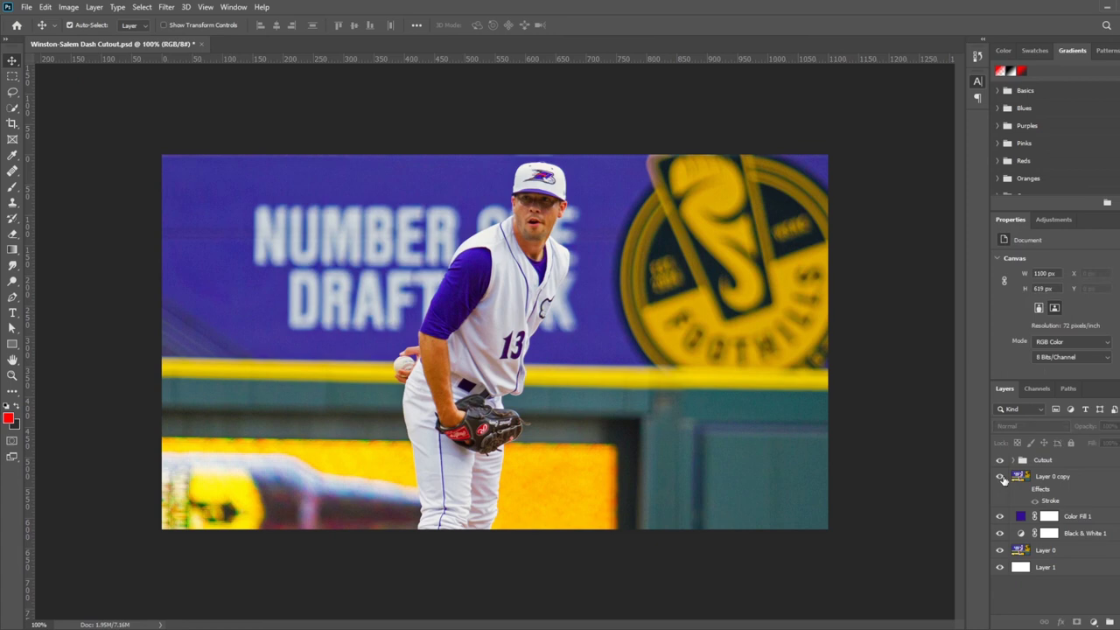
{"action": "left_click", "coordinate": [1000, 476]}
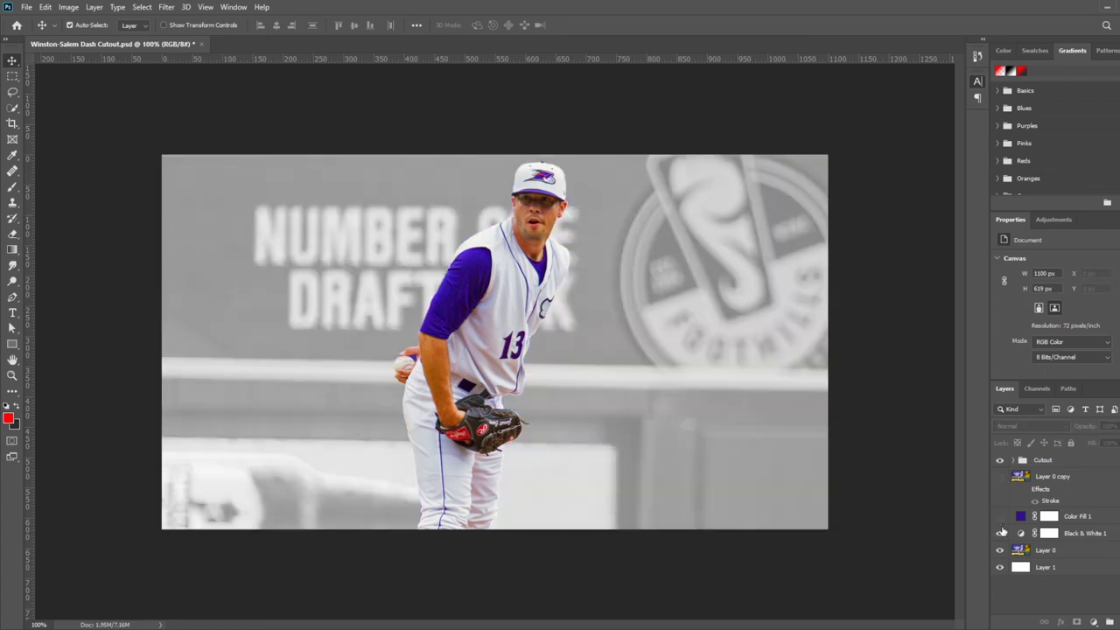